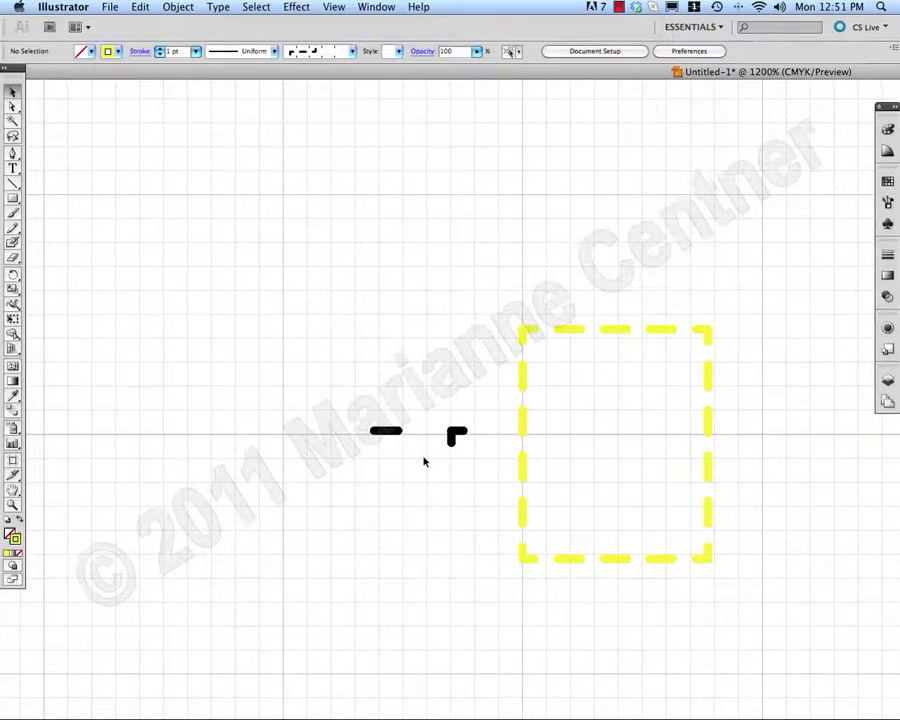
# Step: Duplicate the black dash tile to the left of the original dash and corner piece
pyautogui.scroll(-4, 424, 461)
pyautogui.hscroll(3, 424, 461)
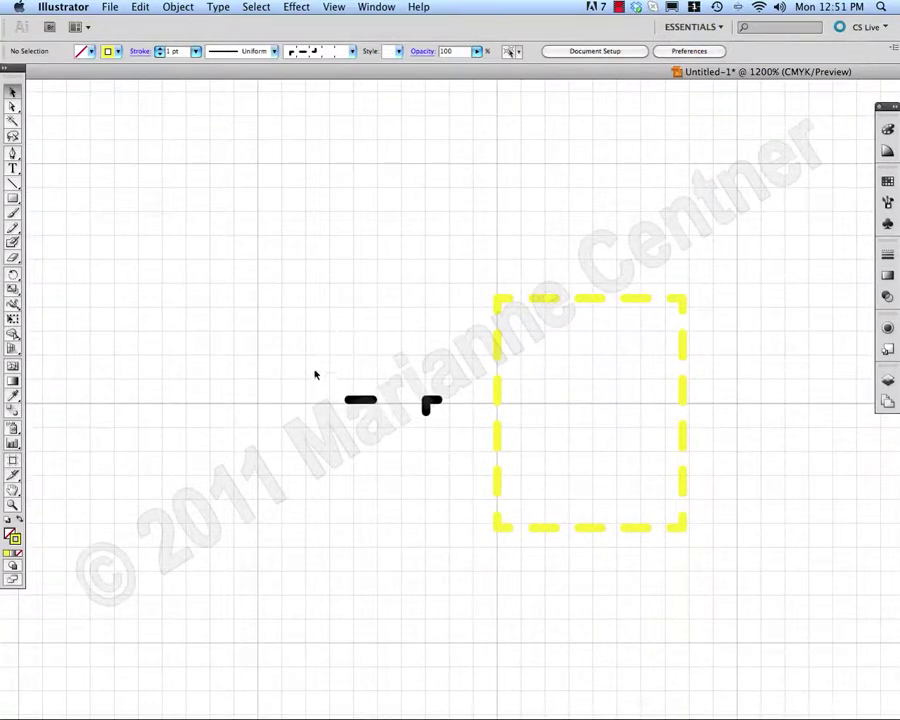
pyautogui.moveTo(315, 370); pyautogui.dragTo(386, 434)
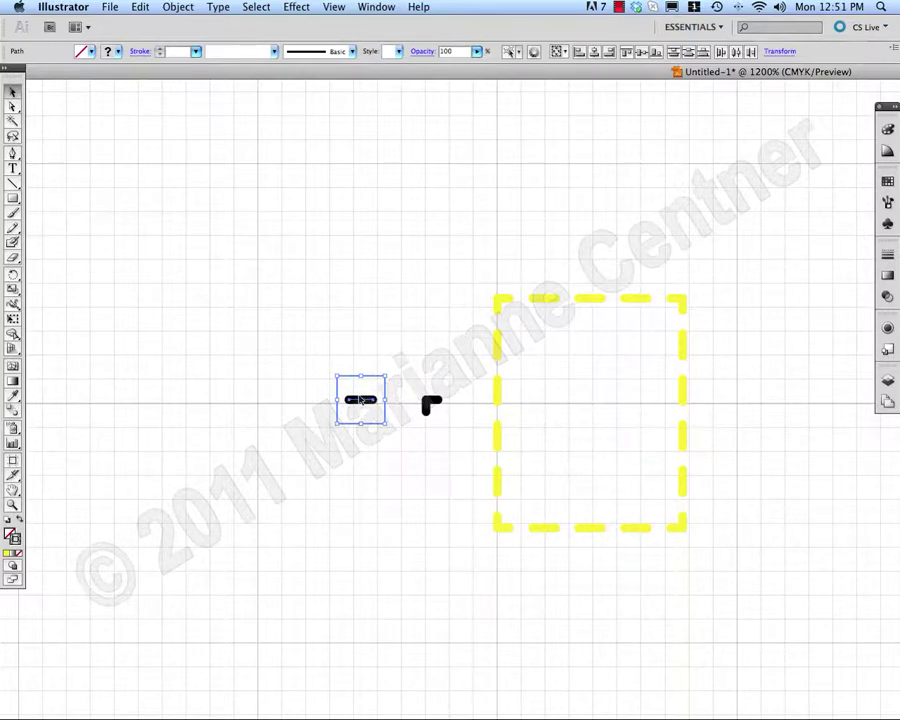
pyautogui.moveTo(361, 399); pyautogui.dragTo(172, 400)
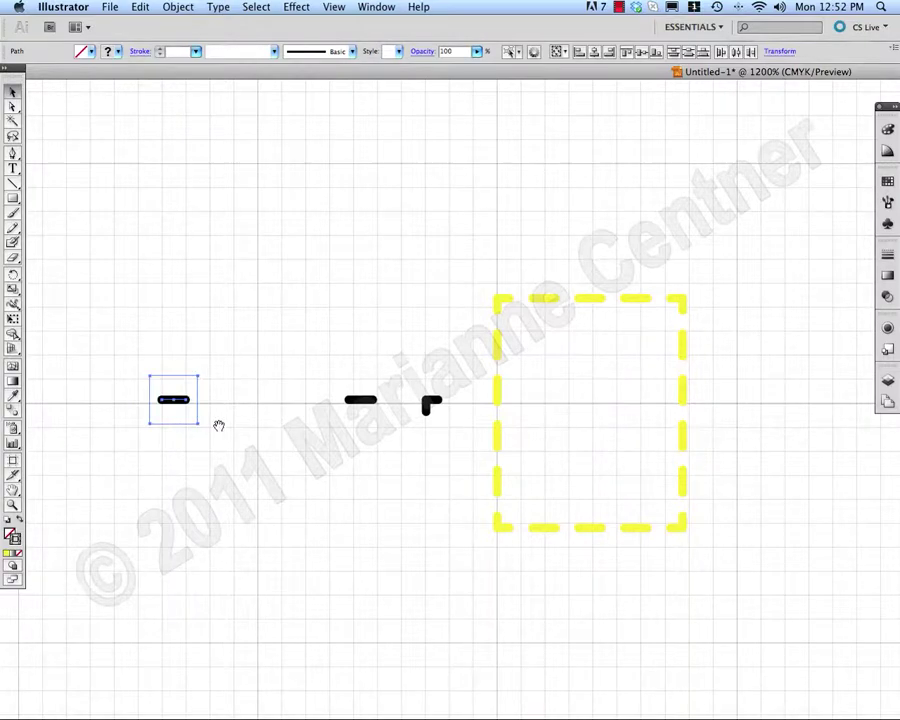
pyautogui.moveTo(218, 426); pyautogui.dragTo(490, 352)
pyautogui.moveTo(404, 446); pyautogui.dragTo(424, 442)
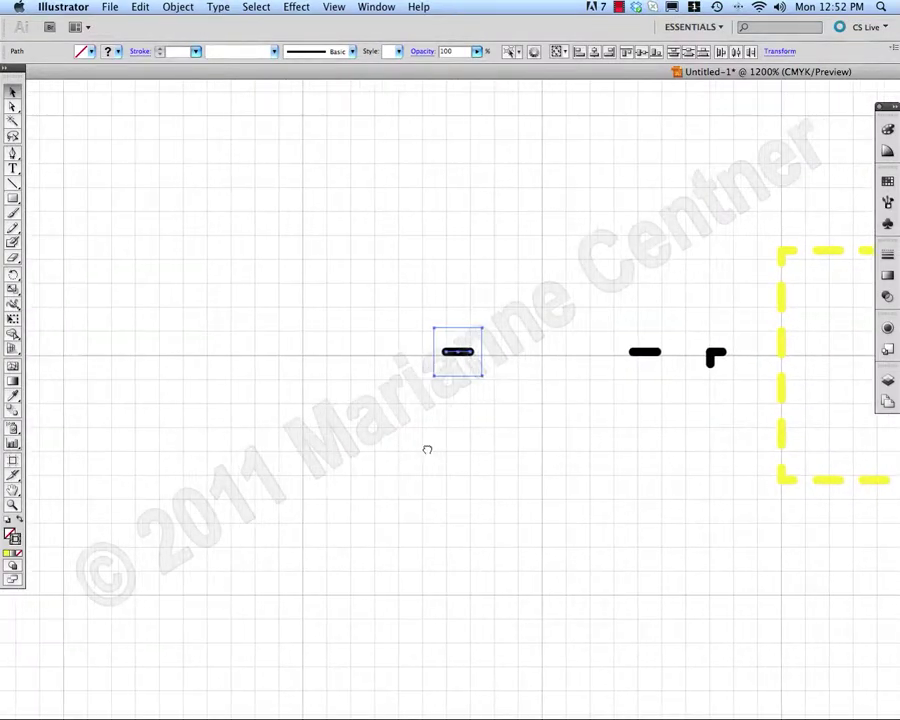
pyautogui.click(343, 293)
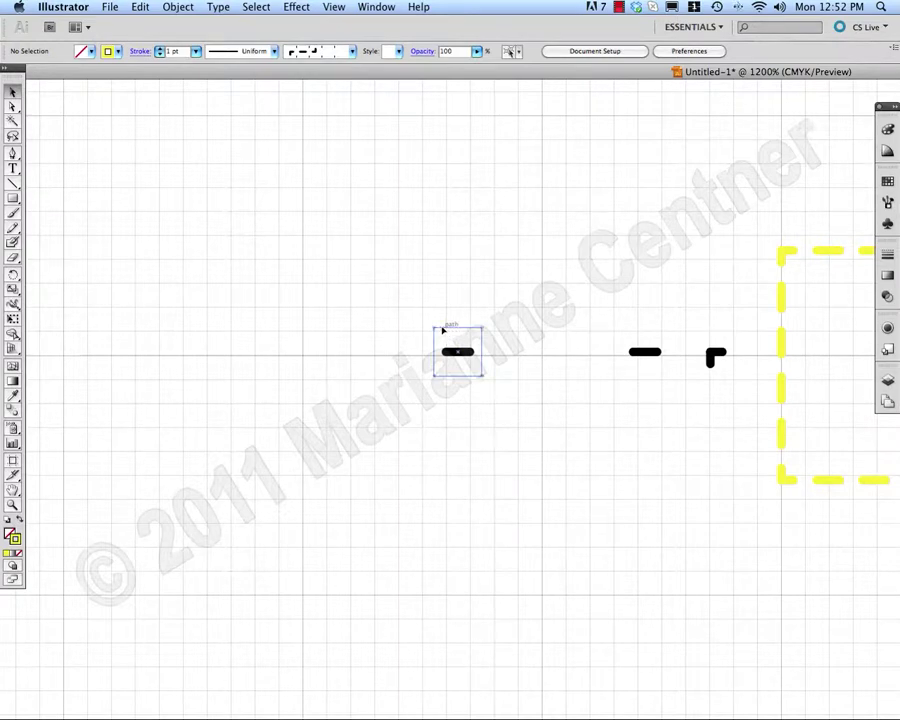
# Step: Fill the copied dash tile's square background with a yellow swatch
pyautogui.click(443, 331)
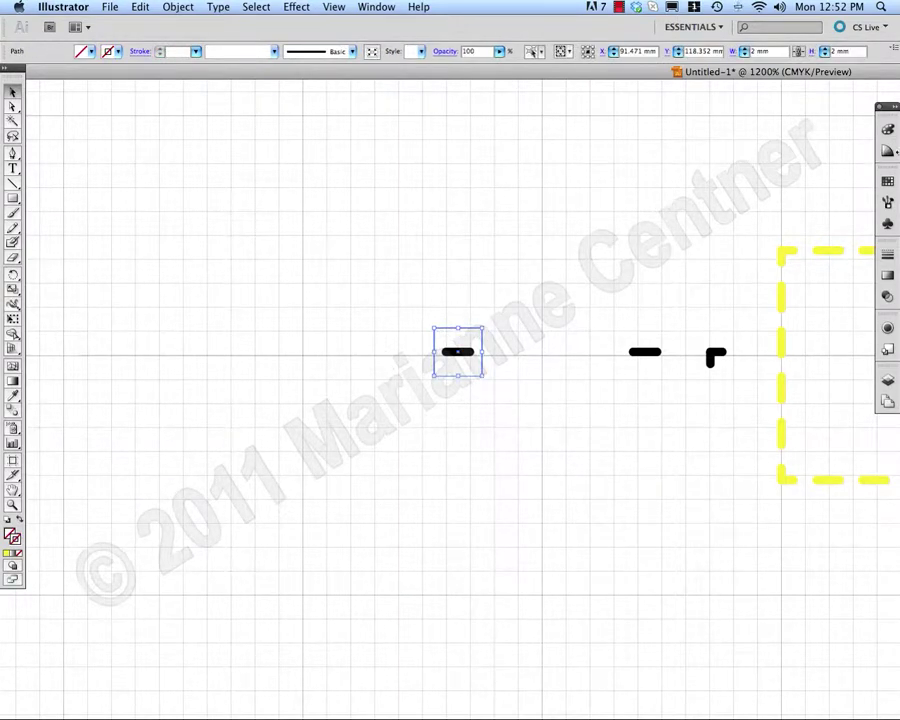
pyautogui.click(888, 183)
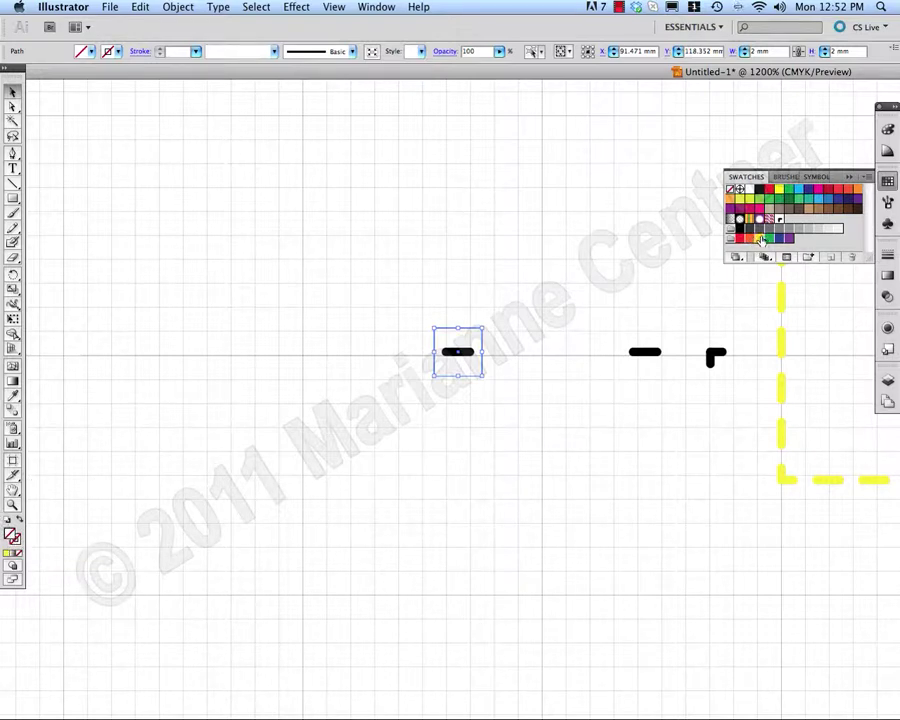
pyautogui.press(',')
pyautogui.click(573, 298)
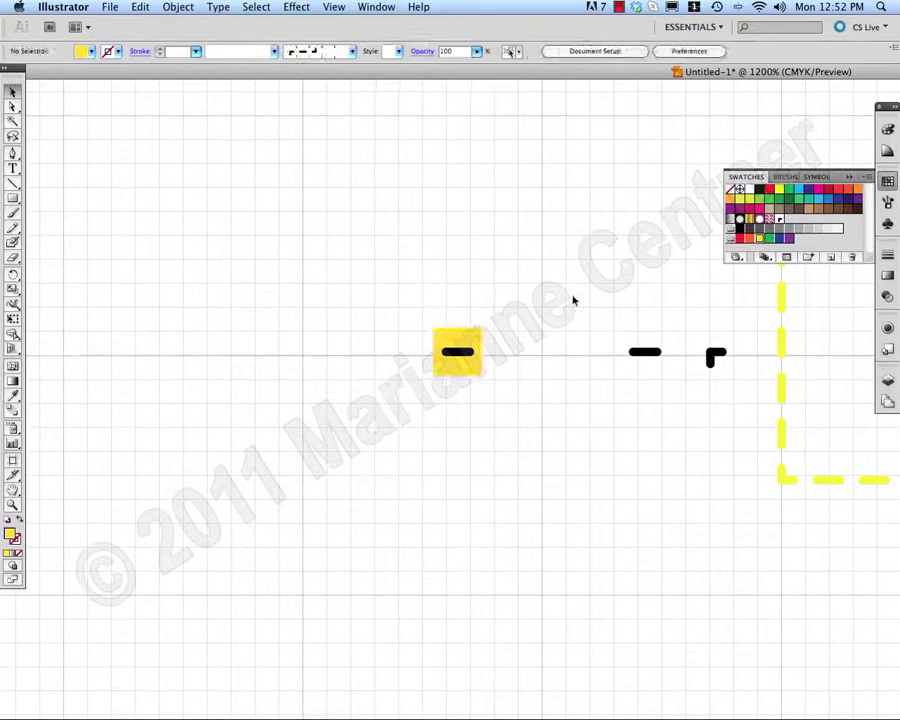
# Step: Move the black dash up, place a copy beneath it, and select both dashes
pyautogui.click(461, 354)
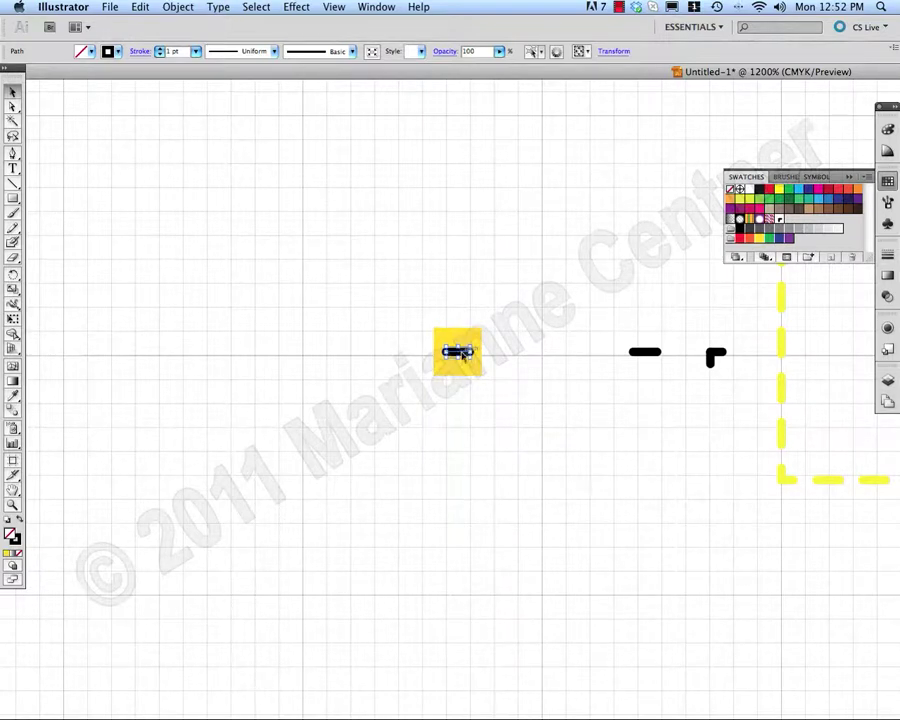
pyautogui.moveTo(463, 348); pyautogui.dragTo(464, 340)
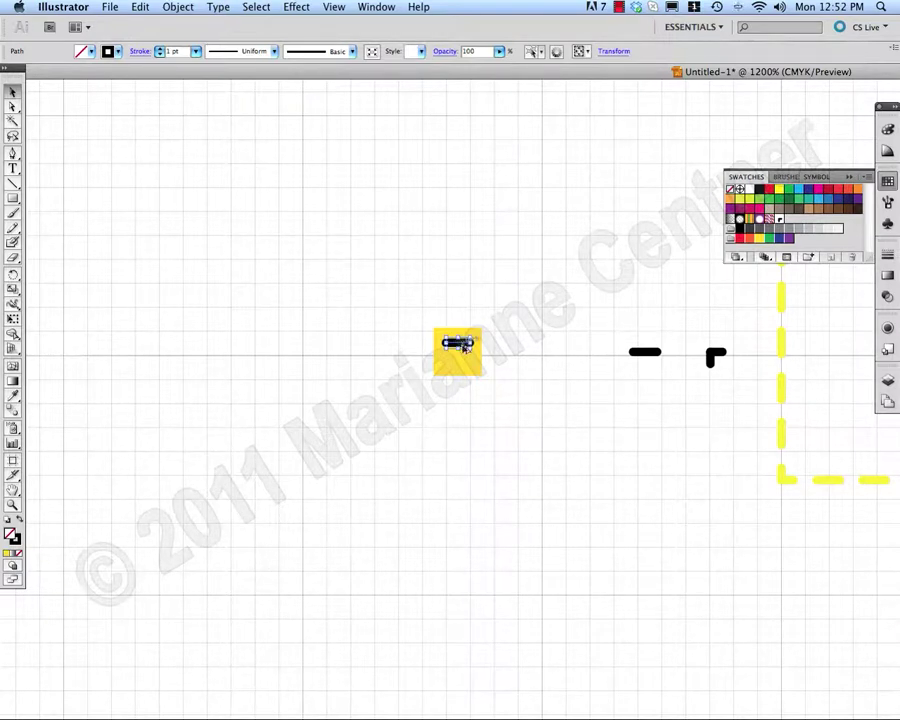
pyautogui.moveTo(464, 347); pyautogui.dragTo(464, 363)
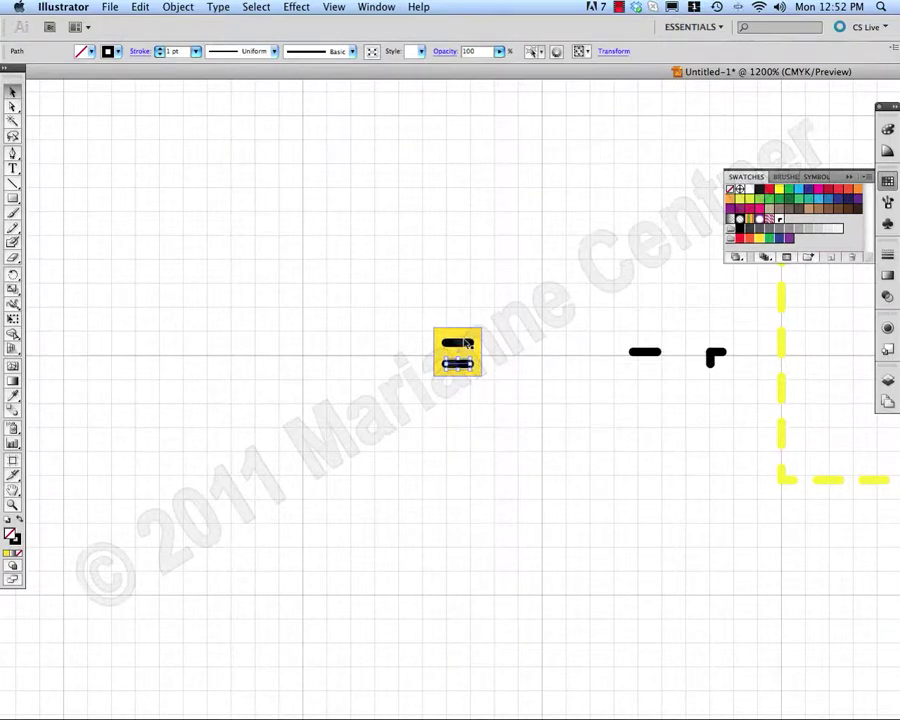
pyautogui.keyDown('shift'); pyautogui.click(465, 345); pyautogui.keyUp('shift')
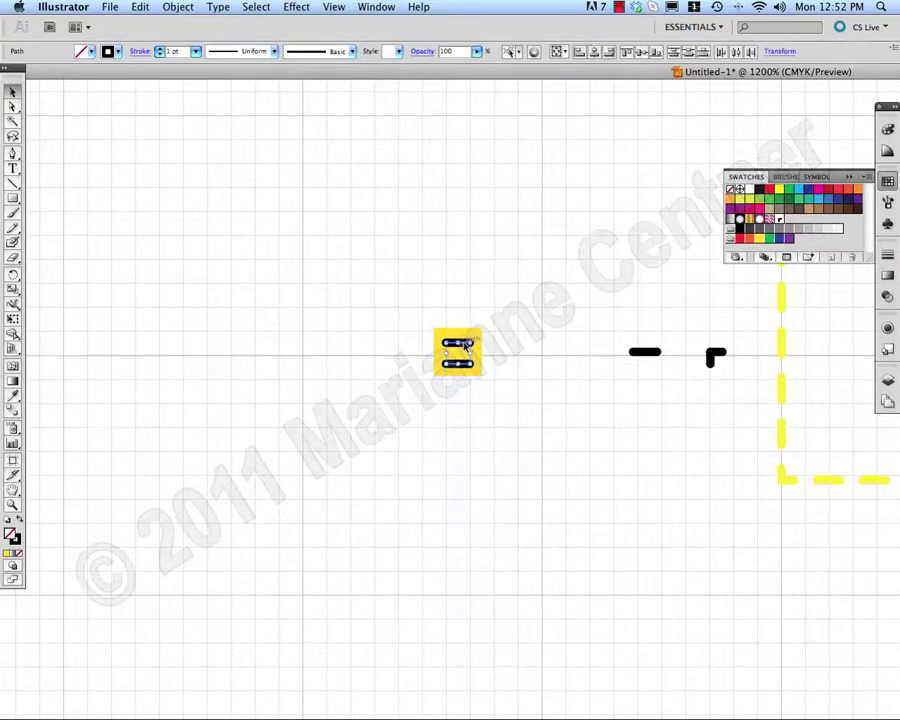
pyautogui.click(527, 347)
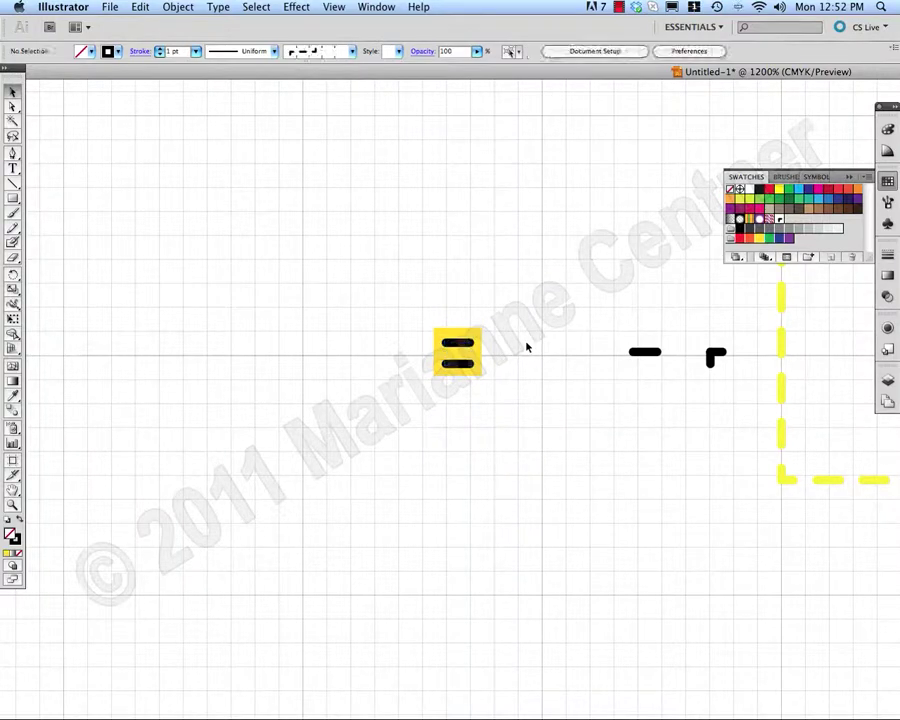
pyautogui.click(463, 345)
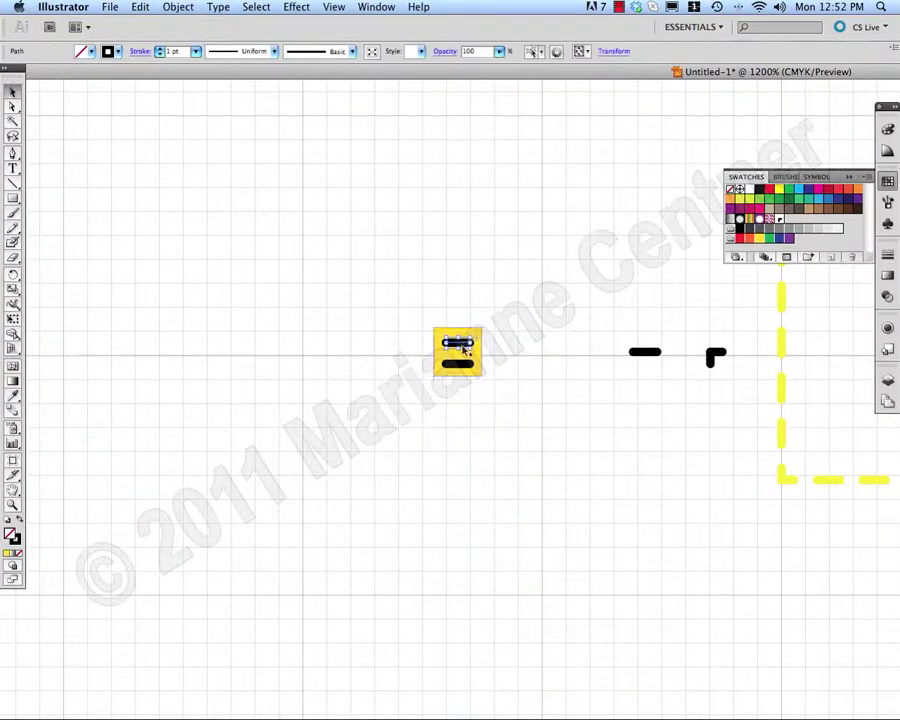
pyautogui.keyDown('shift'); pyautogui.click(464, 364); pyautogui.keyUp('shift')
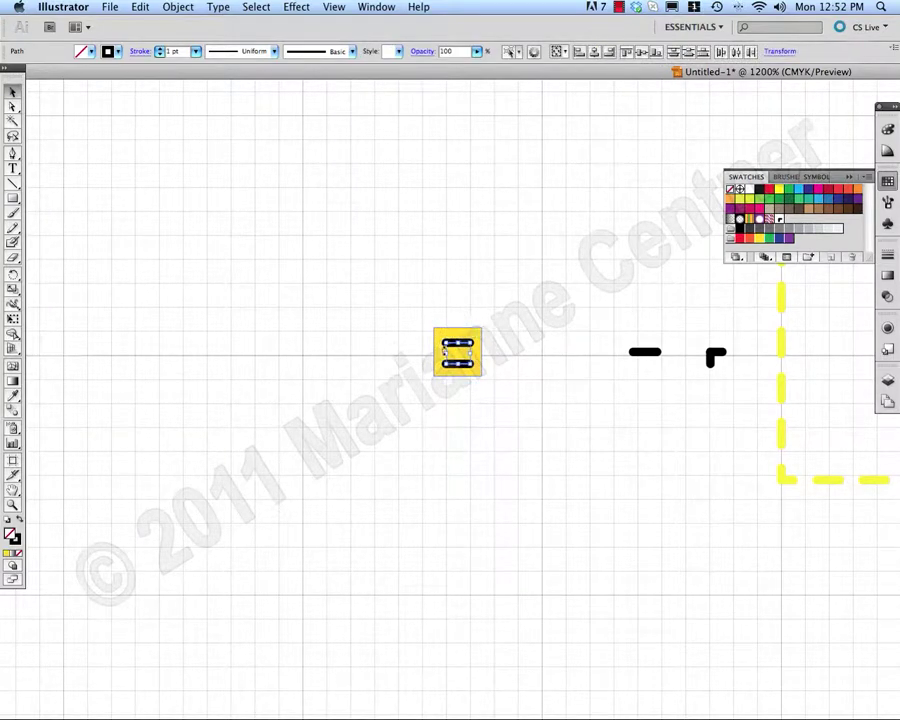
# Step: Group the two black dashes
pyautogui.rightClick(447, 352)
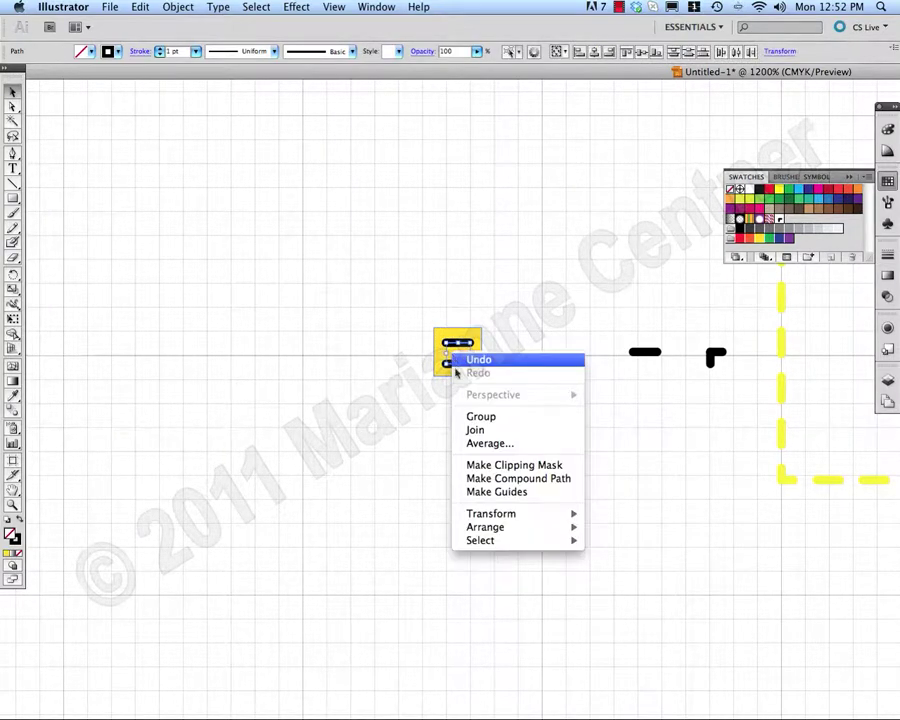
pyautogui.click(477, 421)
pyautogui.click(537, 355)
# Step: Centre the dash group horizontally and vertically on the yellow square
pyautogui.click(477, 340)
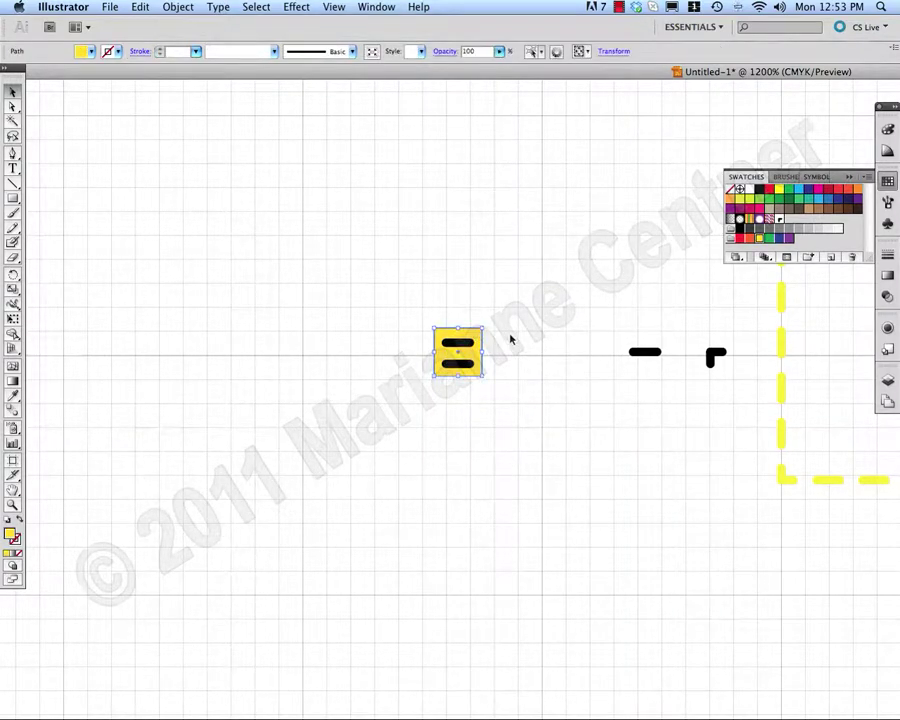
pyautogui.click(506, 338)
pyautogui.click(460, 344)
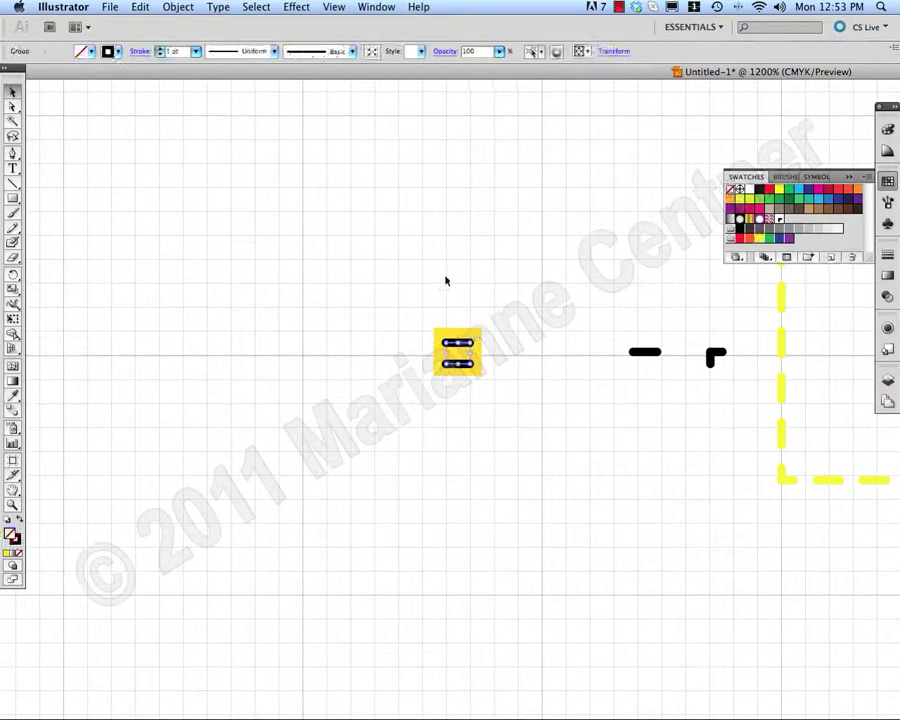
pyautogui.click(381, 289)
pyautogui.moveTo(381, 289); pyautogui.dragTo(520, 398)
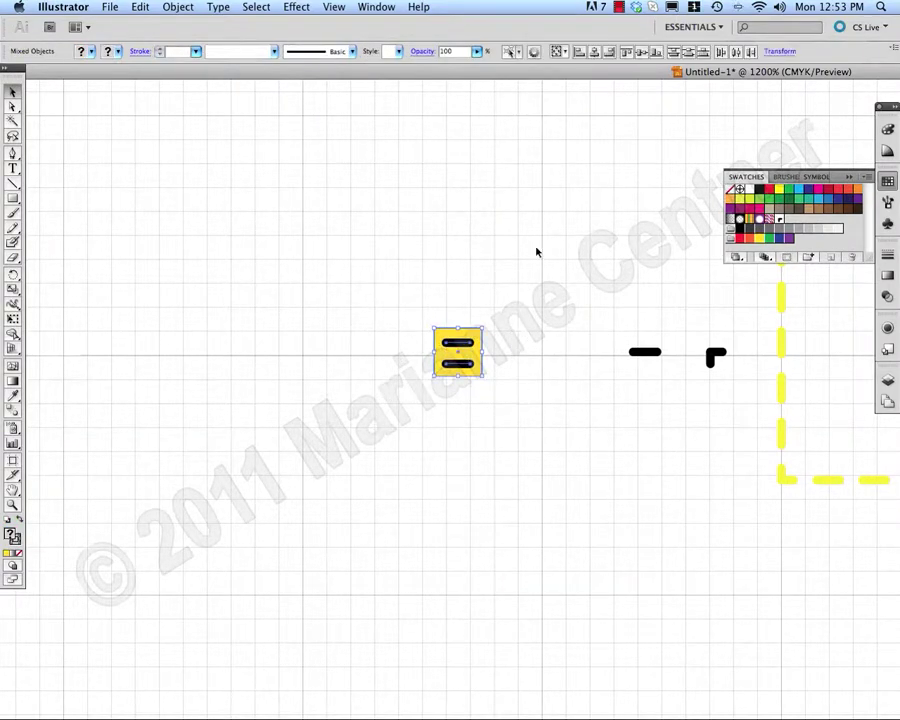
pyautogui.click(594, 54)
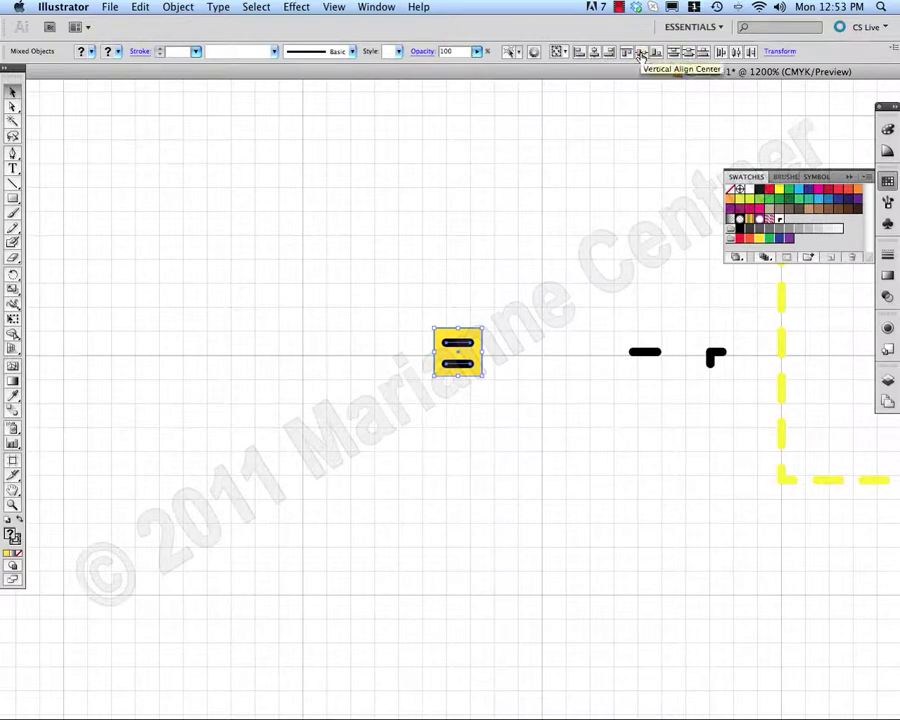
pyautogui.click(641, 55)
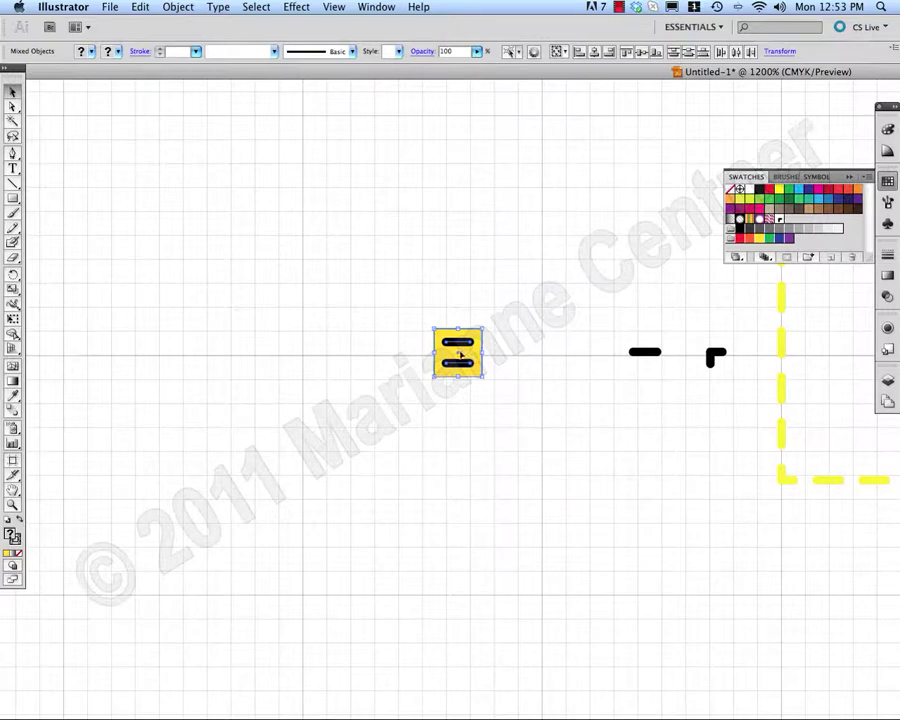
# Step: Duplicate the yellow two-dash tile to the right
pyautogui.moveTo(456, 357); pyautogui.dragTo(527, 364)
pyautogui.click(508, 432)
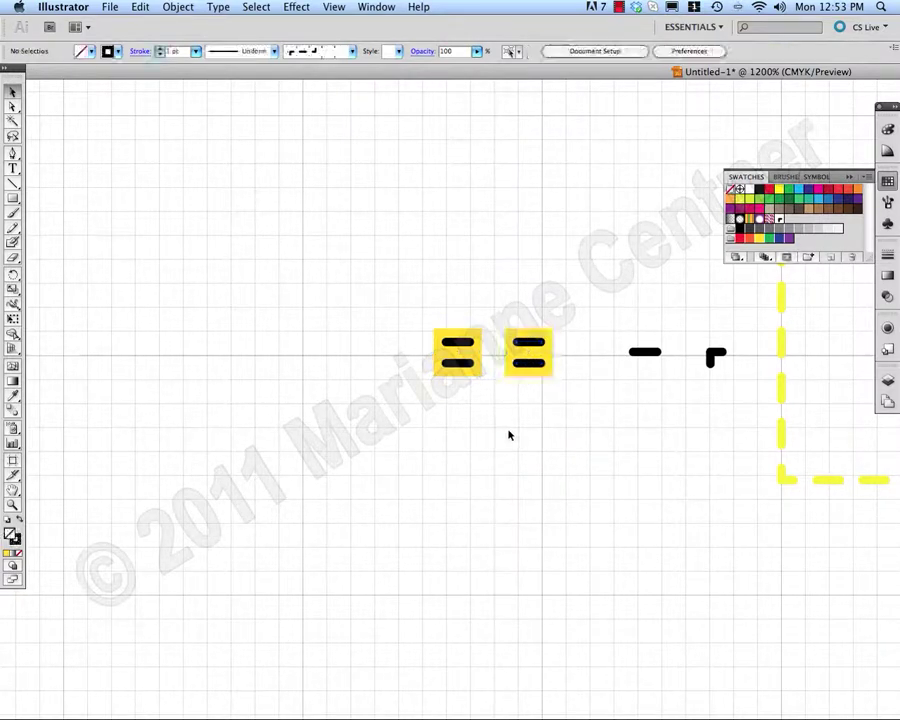
pyautogui.moveTo(469, 421); pyautogui.dragTo(432, 422)
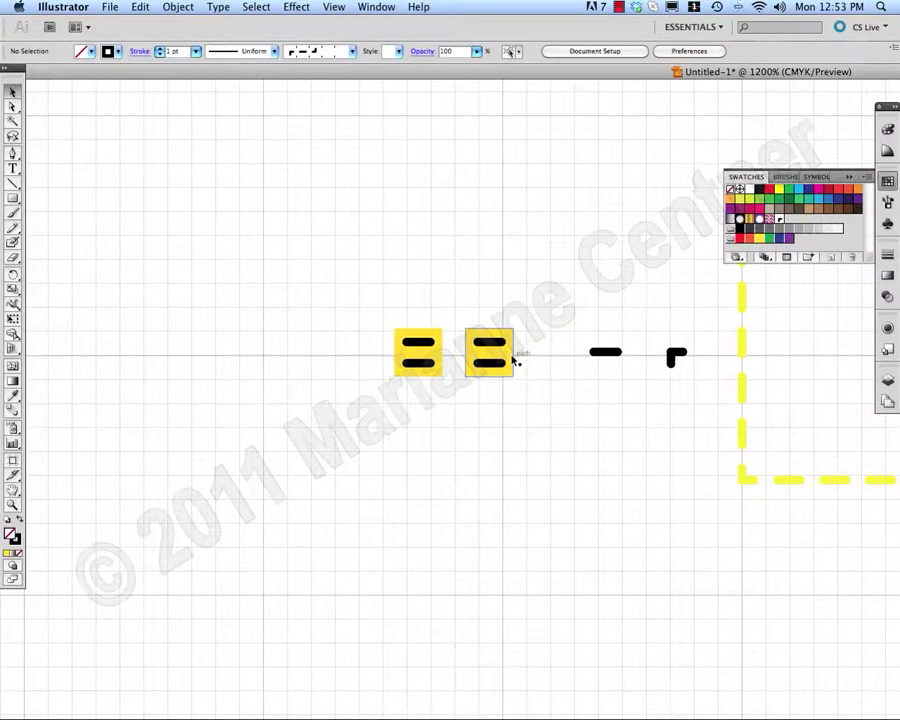
pyautogui.scroll(5, 516, 356)
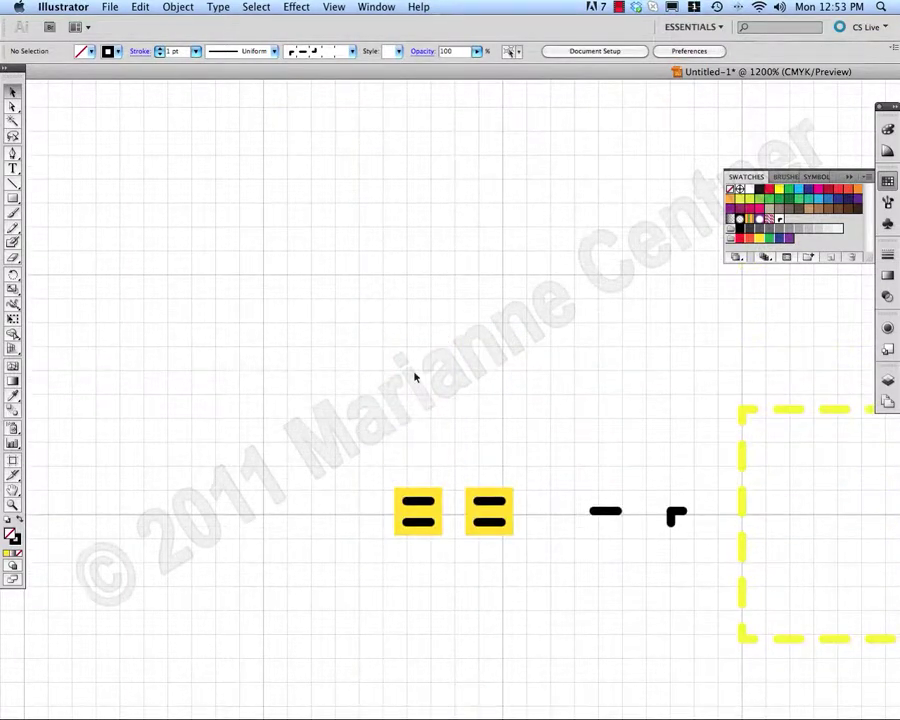
pyautogui.scroll(-1, 433, 540)
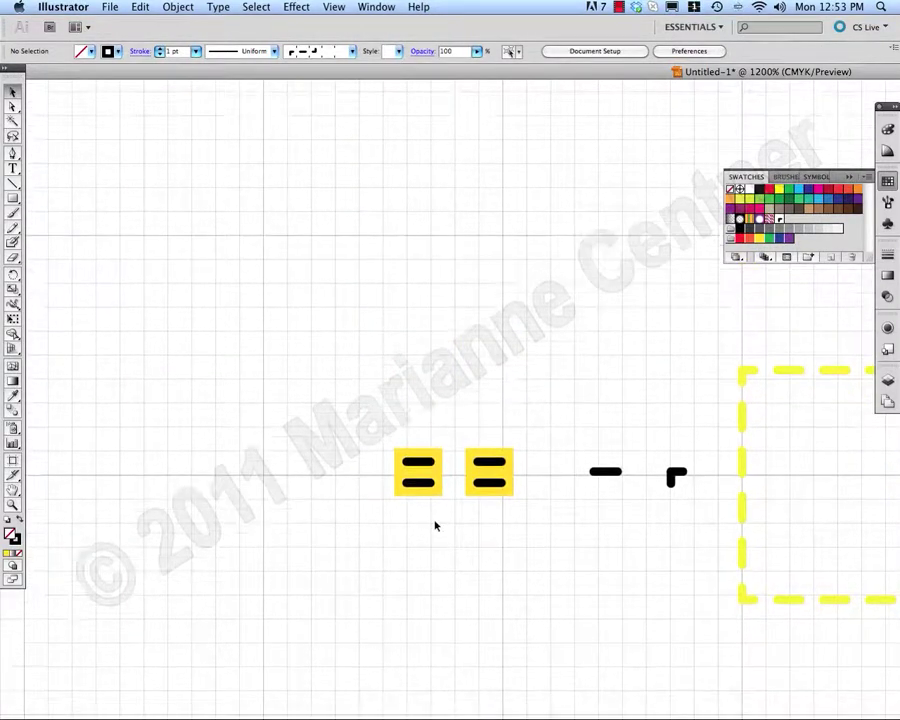
# Step: Draw a thick black square frame on the second yellow tile
pyautogui.click(494, 467)
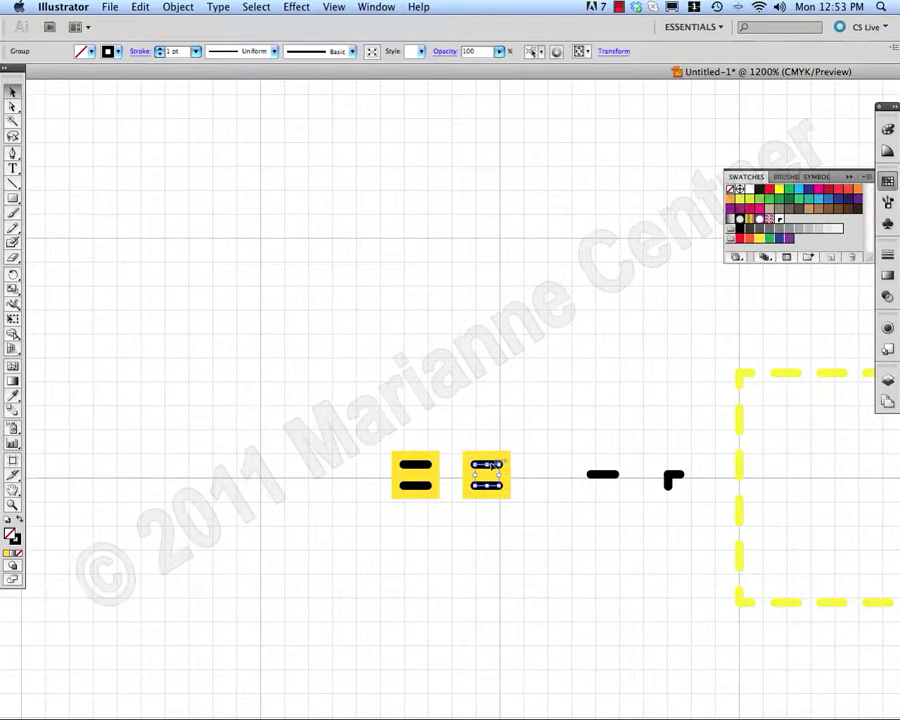
pyautogui.click(13, 272)
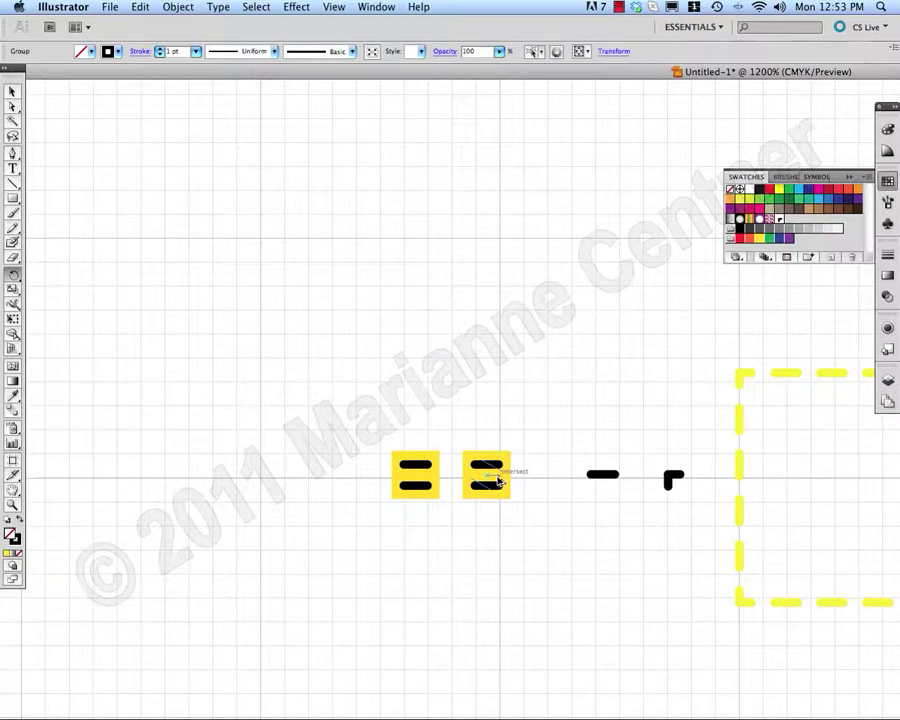
pyautogui.moveTo(500, 481); pyautogui.dragTo(496, 484)
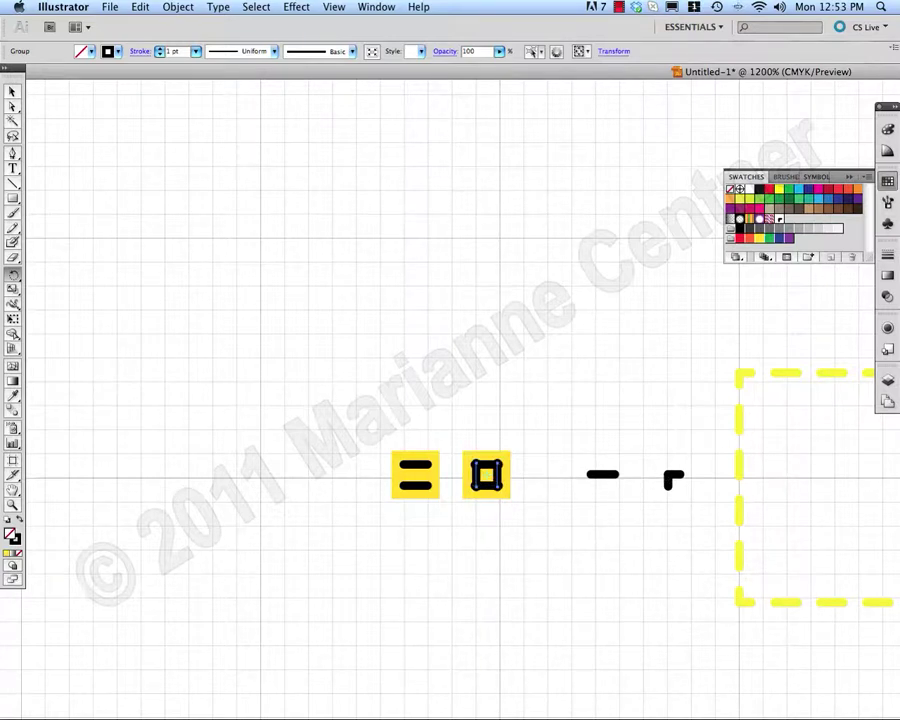
pyautogui.click(12, 91)
pyautogui.click(413, 398)
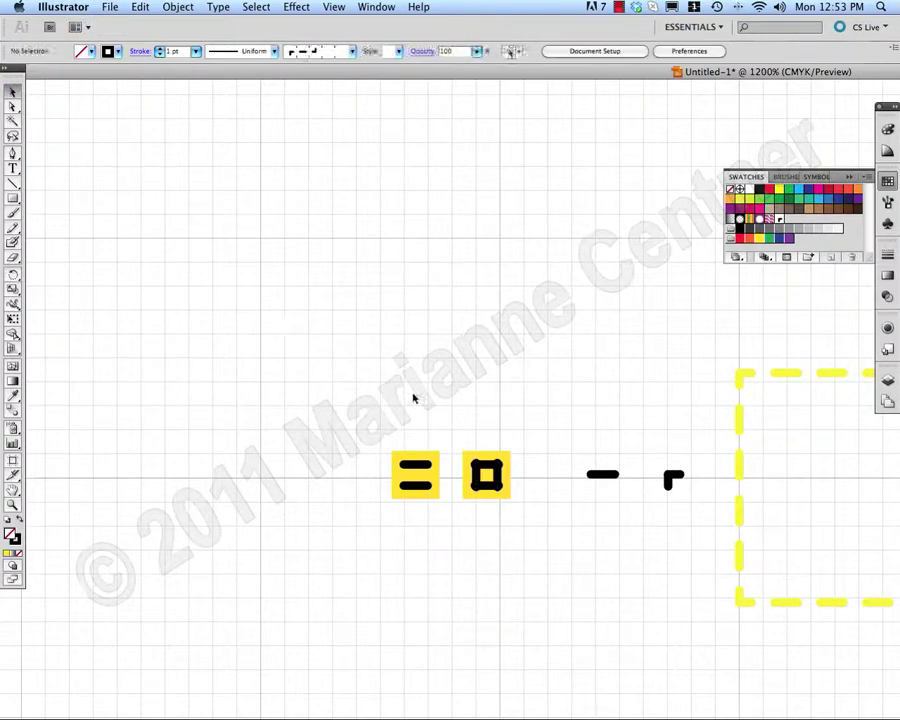
pyautogui.moveTo(405, 373); pyautogui.dragTo(405, 315)
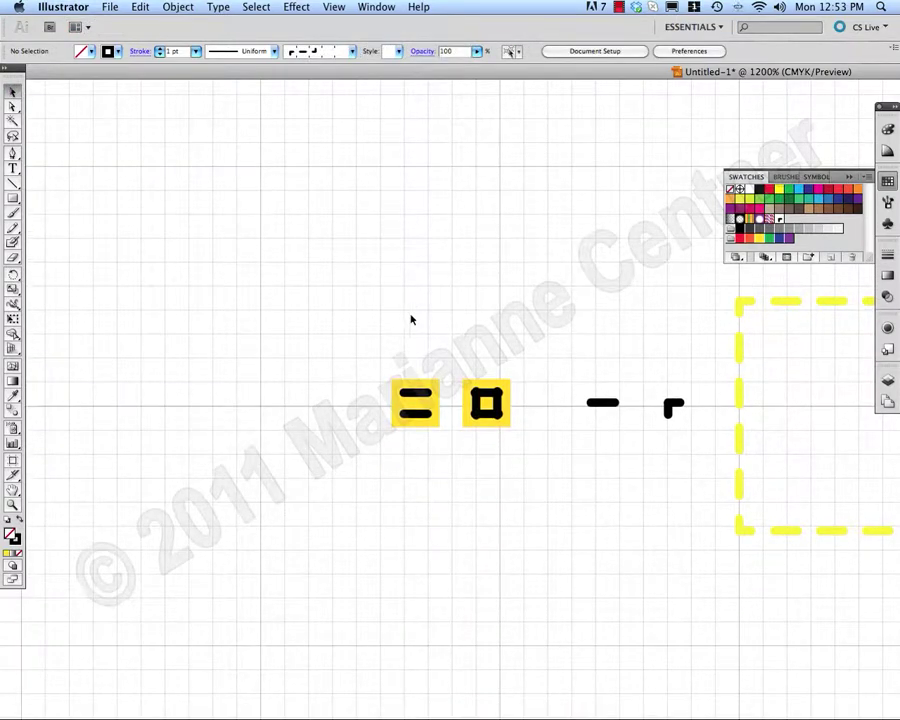
pyautogui.press('z')
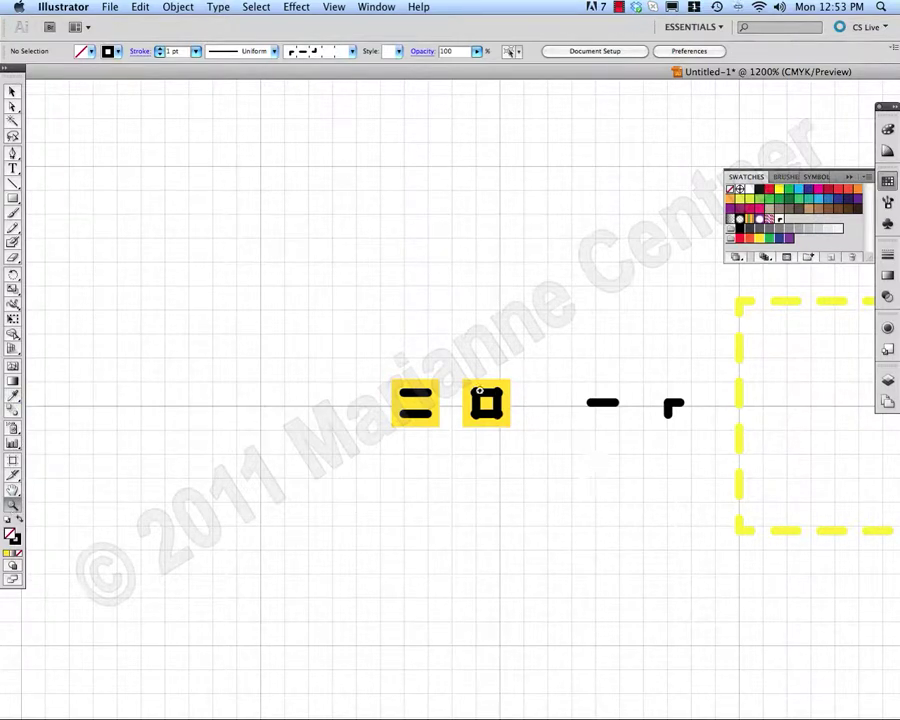
# Step: Zoom in on the frame and drag its top-left anchor to square off that corner
pyautogui.moveTo(454, 370); pyautogui.dragTo(357, 383)
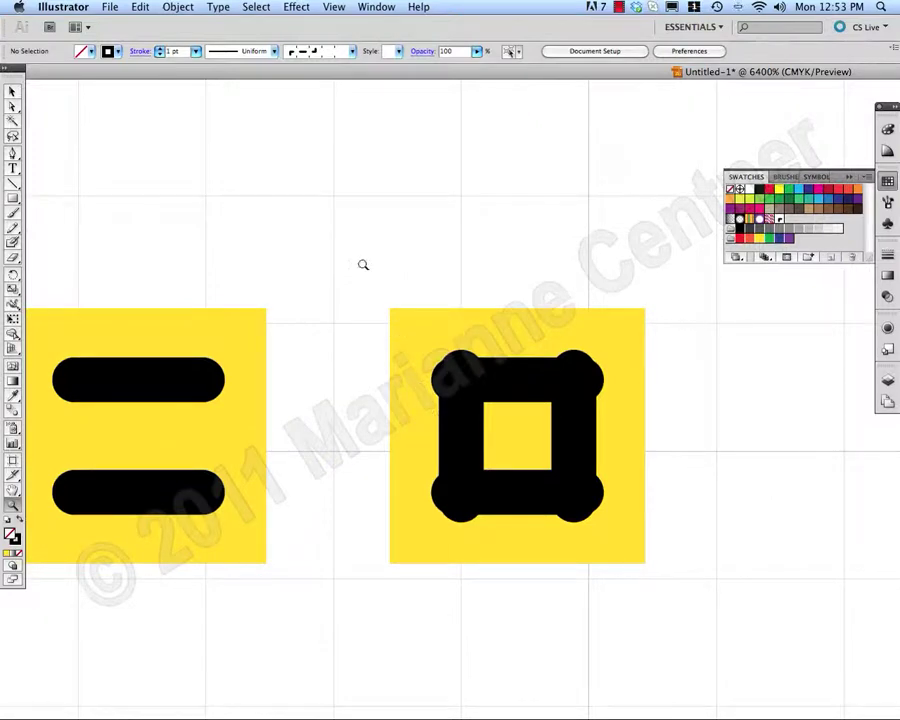
pyautogui.click(12, 108)
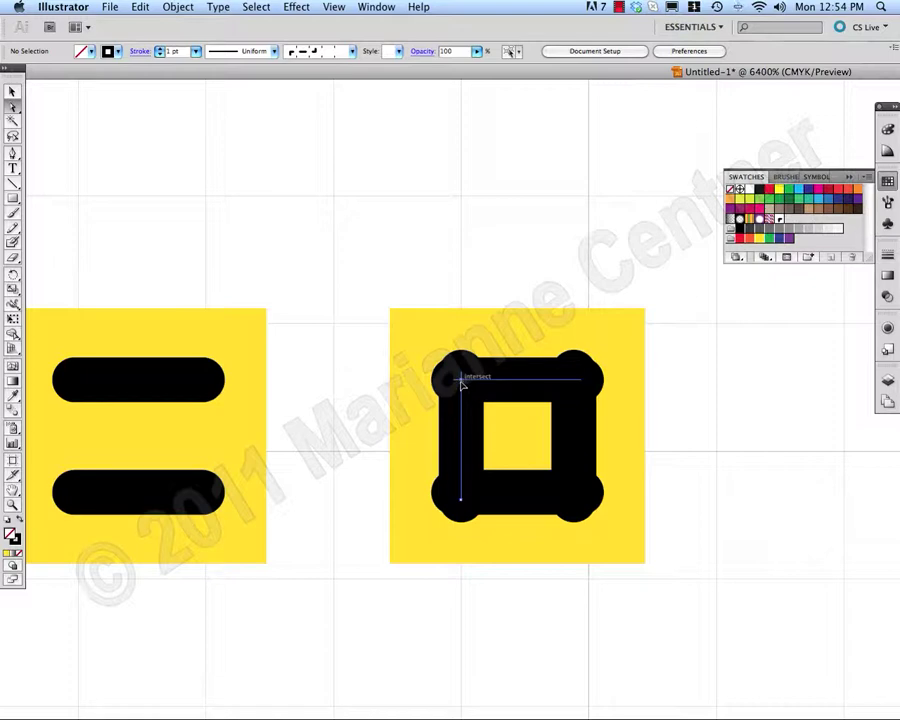
pyautogui.click(461, 383)
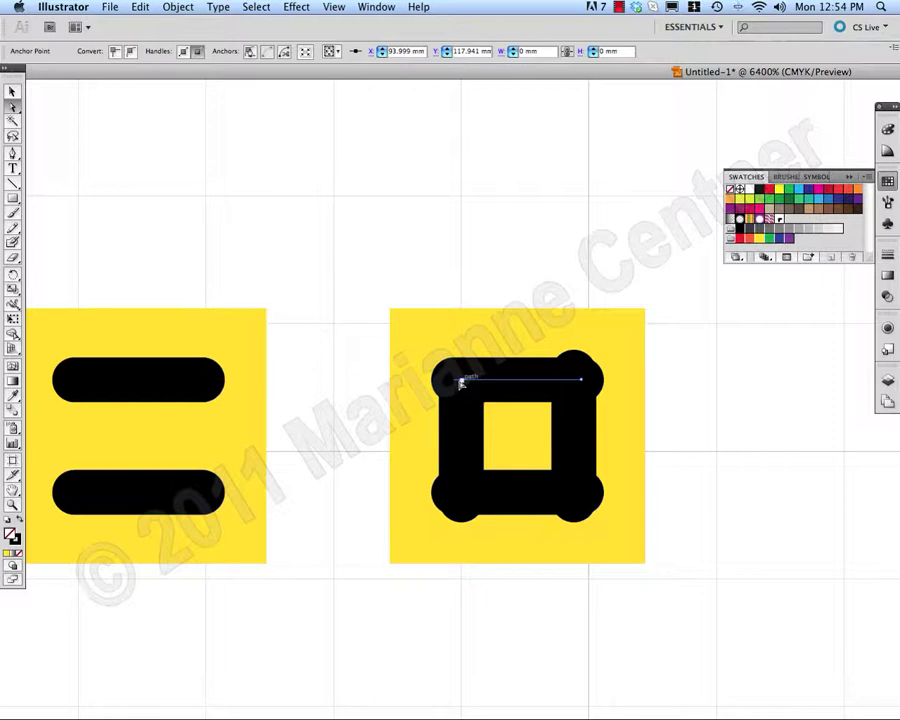
pyautogui.moveTo(461, 382); pyautogui.dragTo(462, 380)
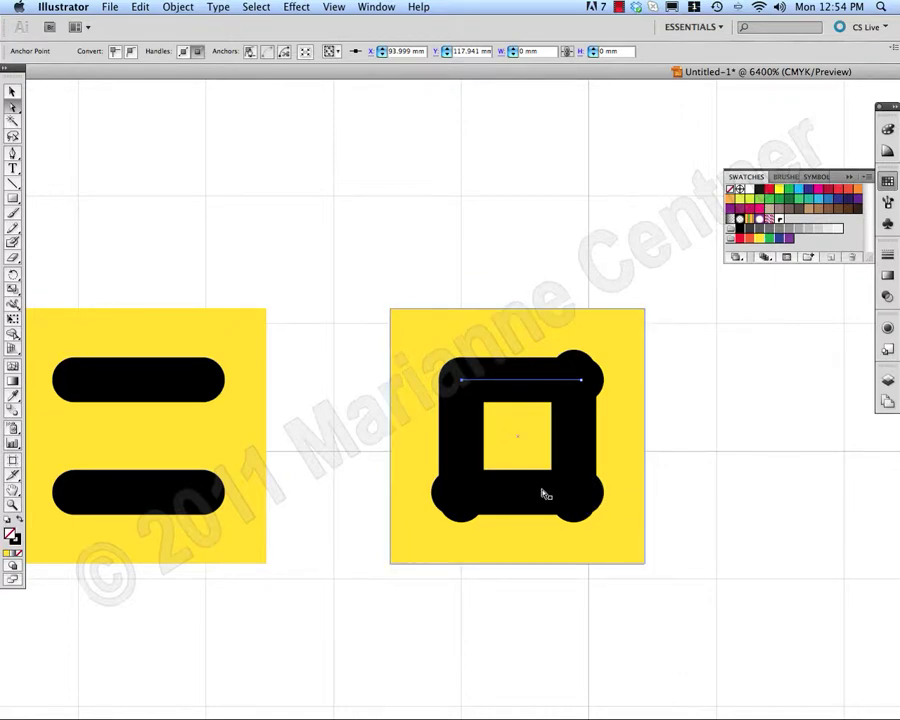
# Step: Drag the bottom edge's left anchor onto the frame's bottom-right corner
pyautogui.click(456, 496)
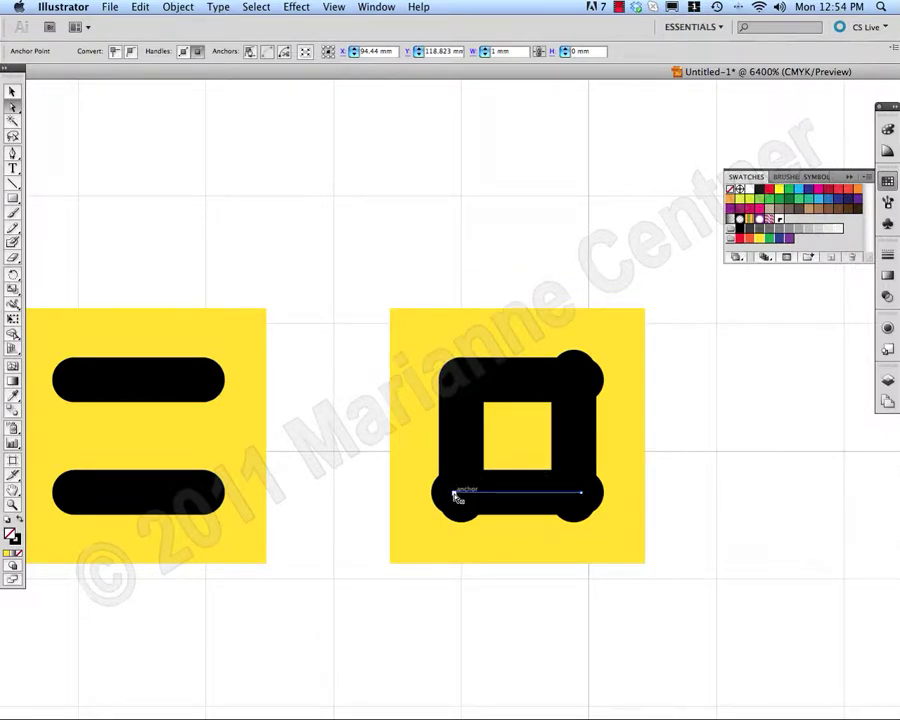
pyautogui.moveTo(456, 496); pyautogui.dragTo(577, 495)
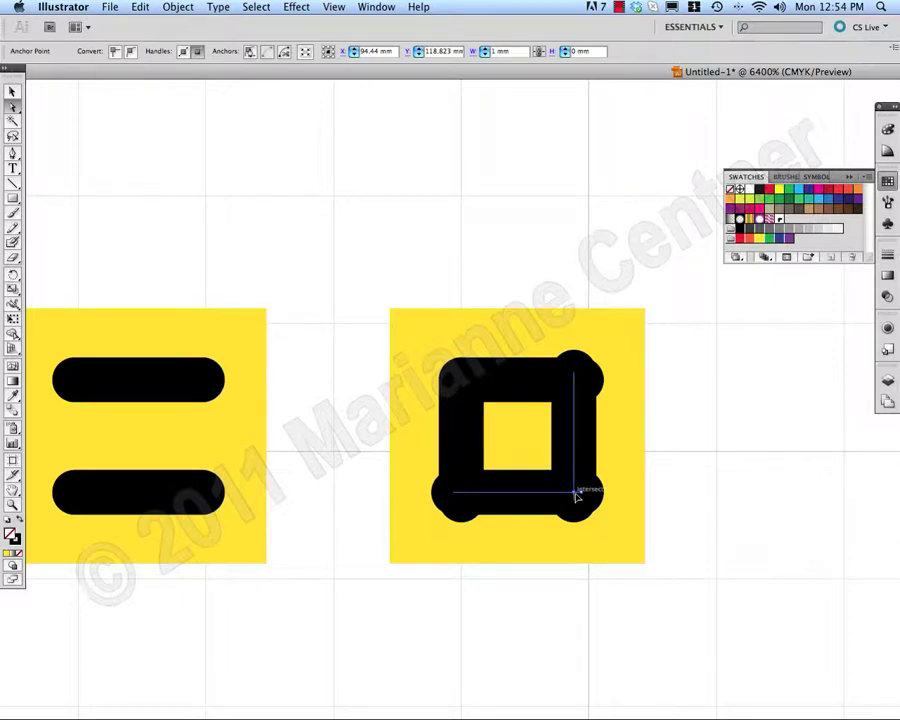
pyautogui.moveTo(577, 495); pyautogui.dragTo(578, 494)
# Step: Delete the frame's bottom and right segments, leaving the top and left bars
pyautogui.click(577, 495)
pyautogui.press('Delete')
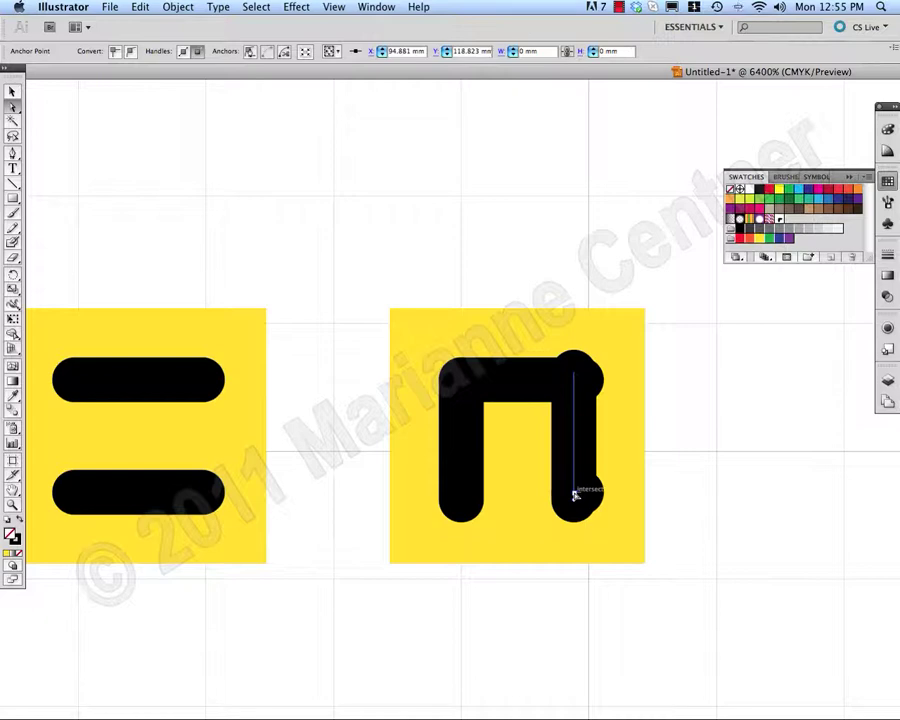
pyautogui.click(575, 494)
pyautogui.press('Delete')
pyautogui.click(632, 567)
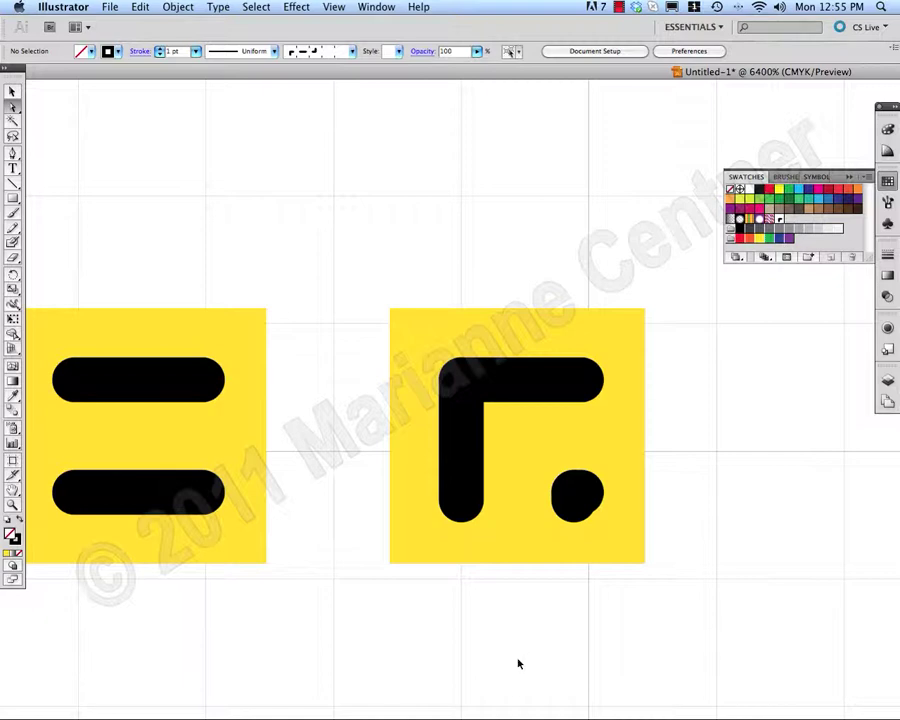
# Step: Set the fill of both tiles to None, removing the yellow background
pyautogui.press('super+minus')
pyautogui.press('super+minus')
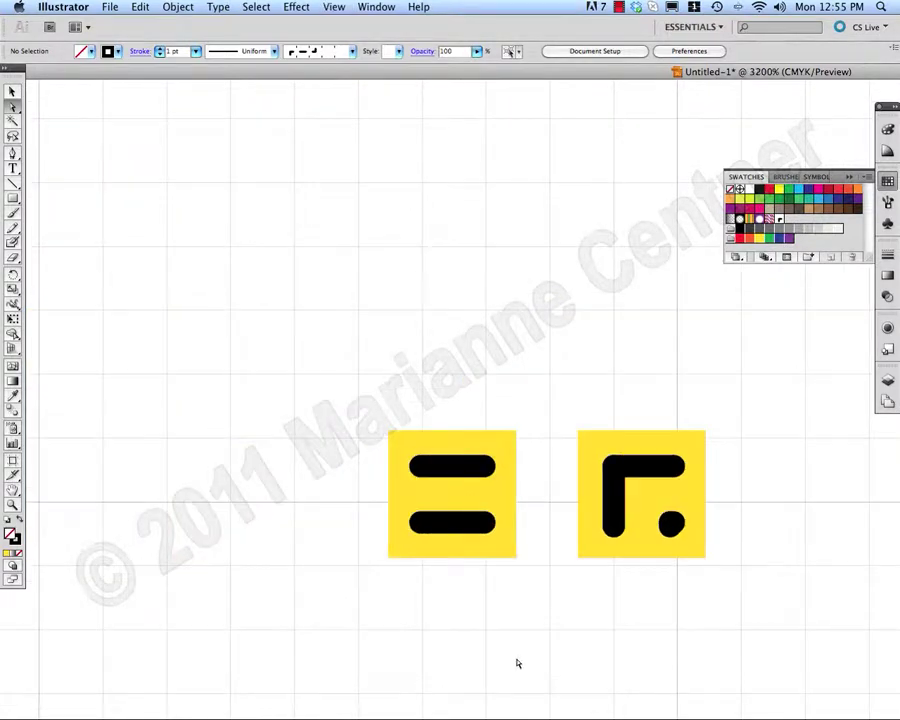
pyautogui.moveTo(510, 626); pyautogui.dragTo(471, 553)
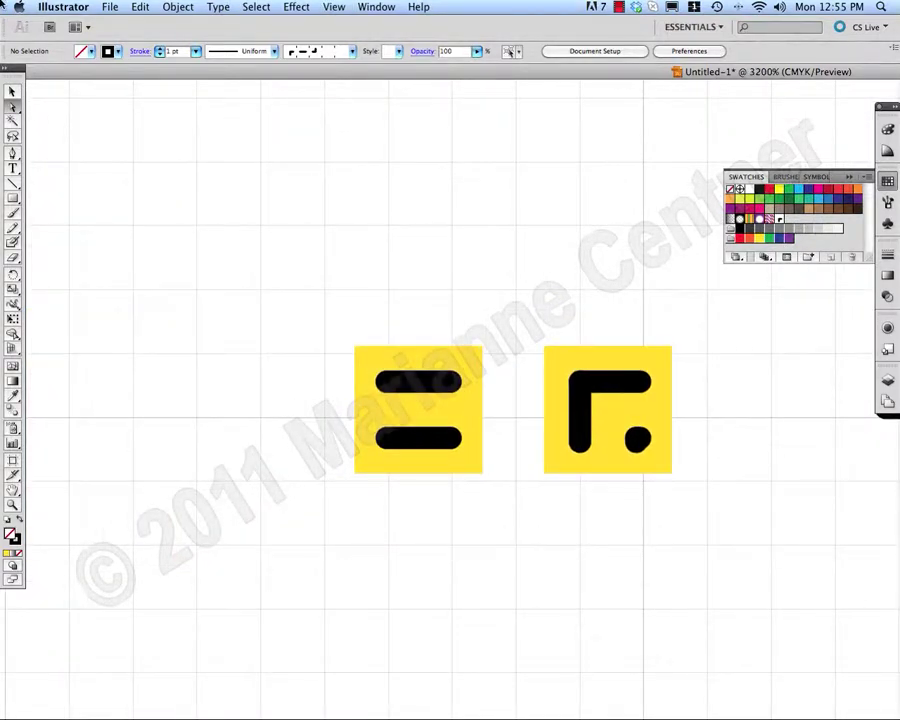
pyautogui.moveTo(274, 276); pyautogui.dragTo(822, 360)
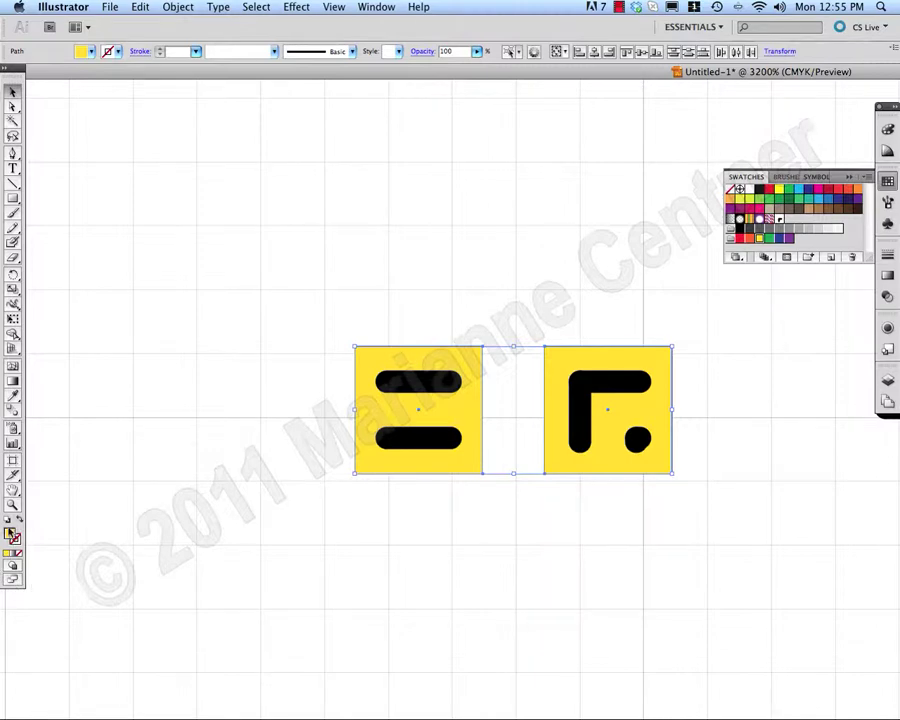
pyautogui.click(16, 553)
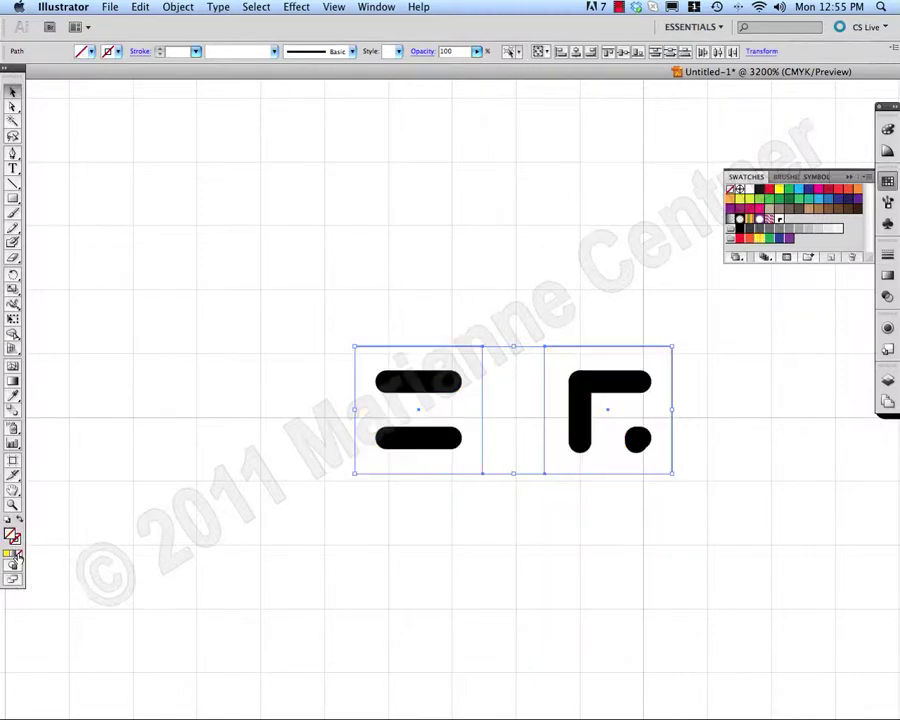
pyautogui.click(474, 430)
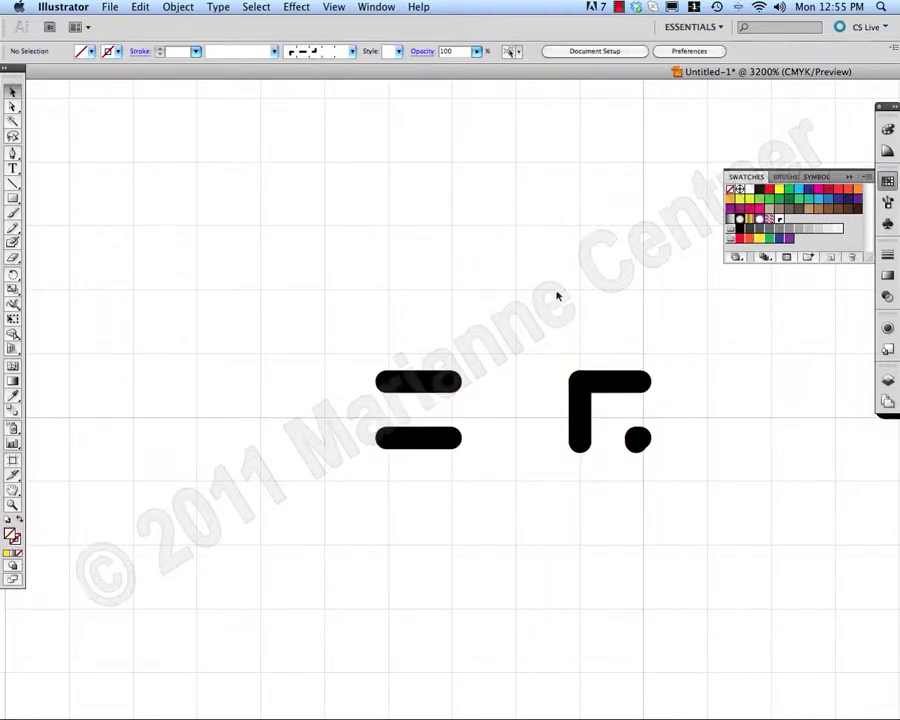
# Step: Group the corner glyph pieces and add them to Swatches as a new pattern swatch
pyautogui.moveTo(551, 297); pyautogui.dragTo(727, 530)
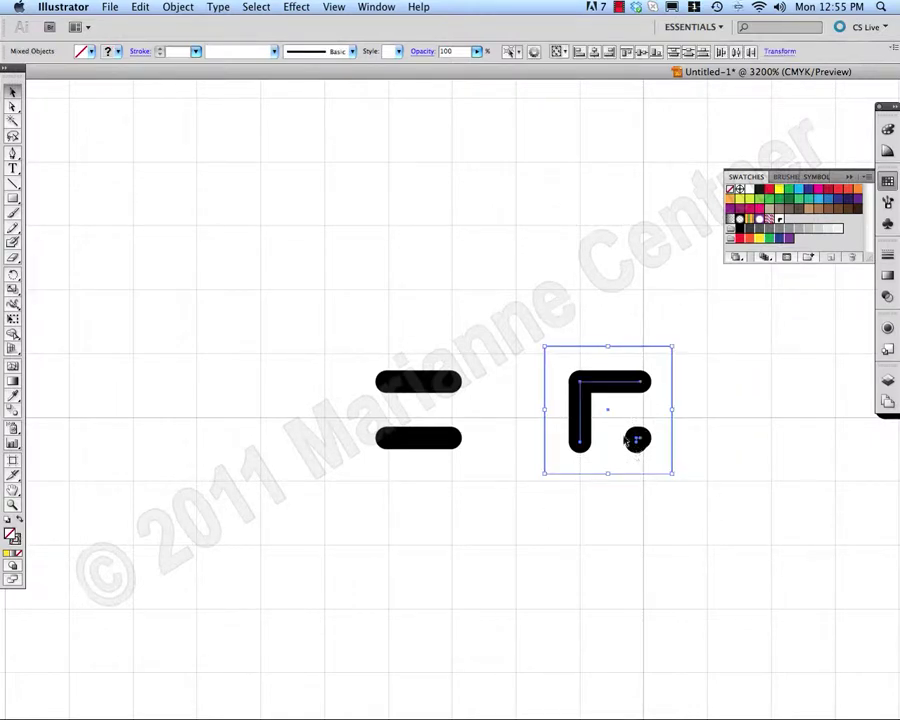
pyautogui.rightClick(637, 437)
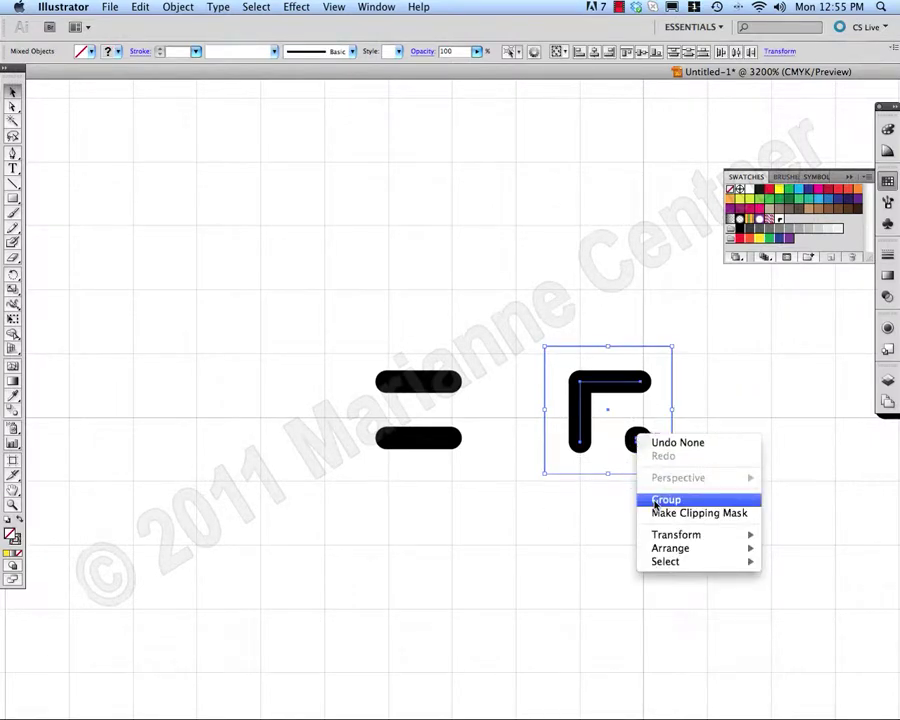
pyautogui.click(665, 500)
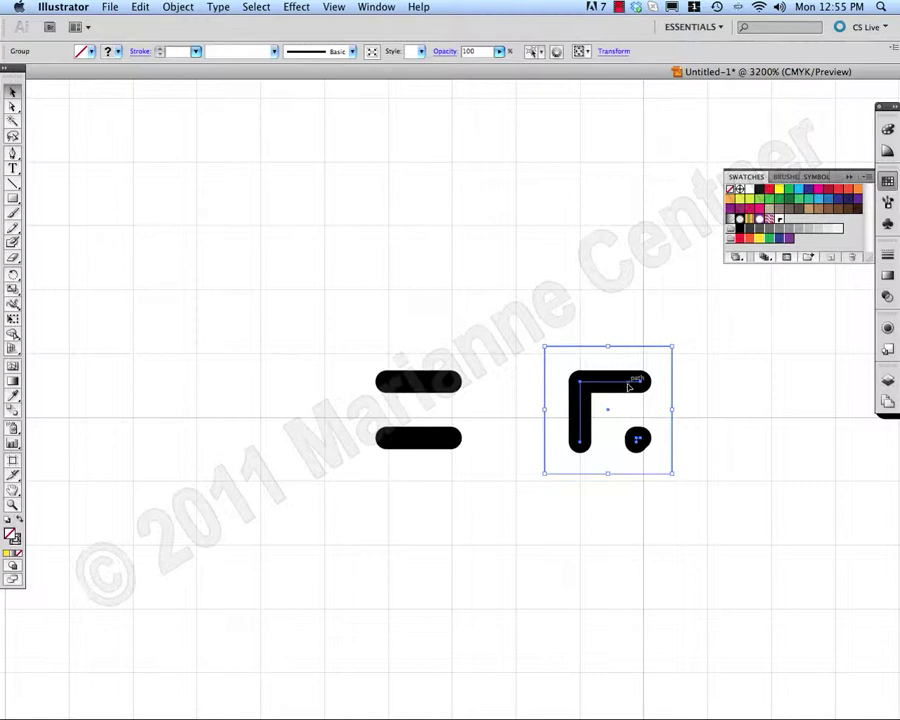
pyautogui.moveTo(630, 388); pyautogui.dragTo(794, 221)
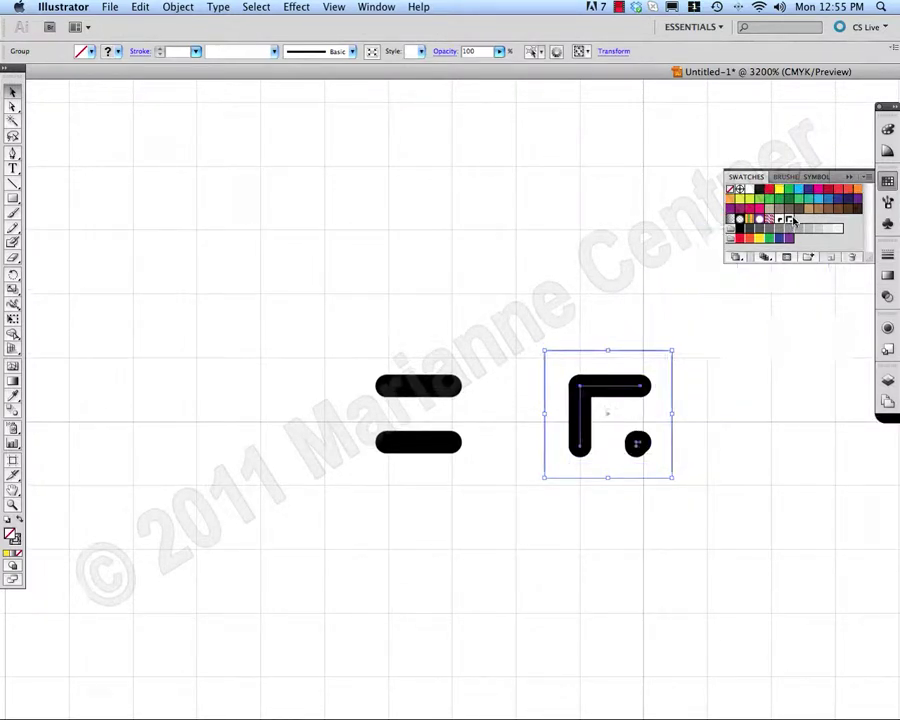
pyautogui.click(742, 388)
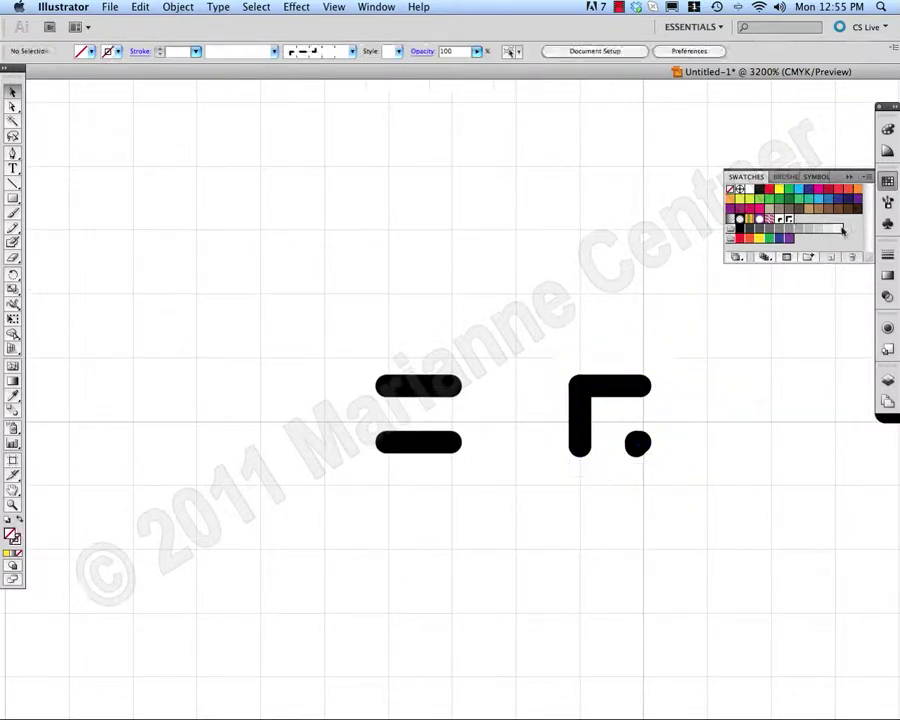
# Step: Rename the new pattern swatch to '2 needle Brush corner'
pyautogui.doubleClick(789, 221)
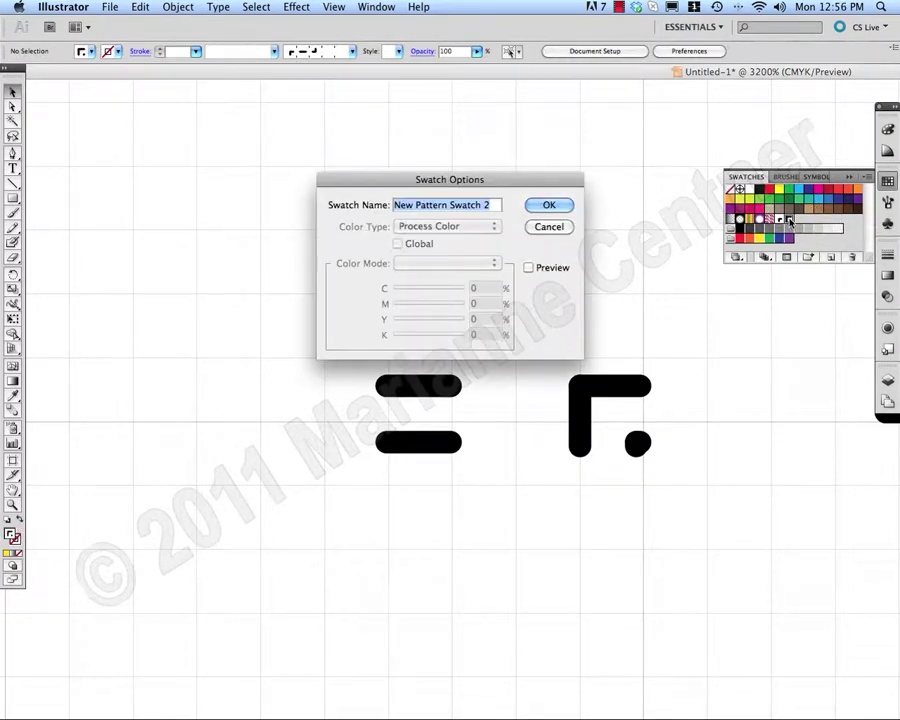
pyautogui.write('2 ne')
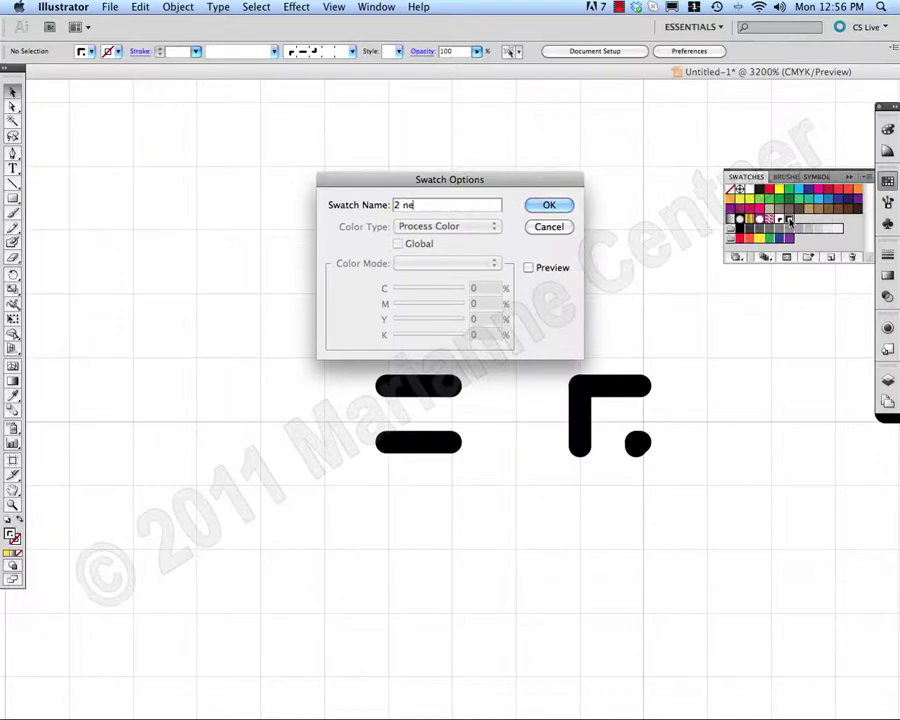
pyautogui.write('edle Brush corner')
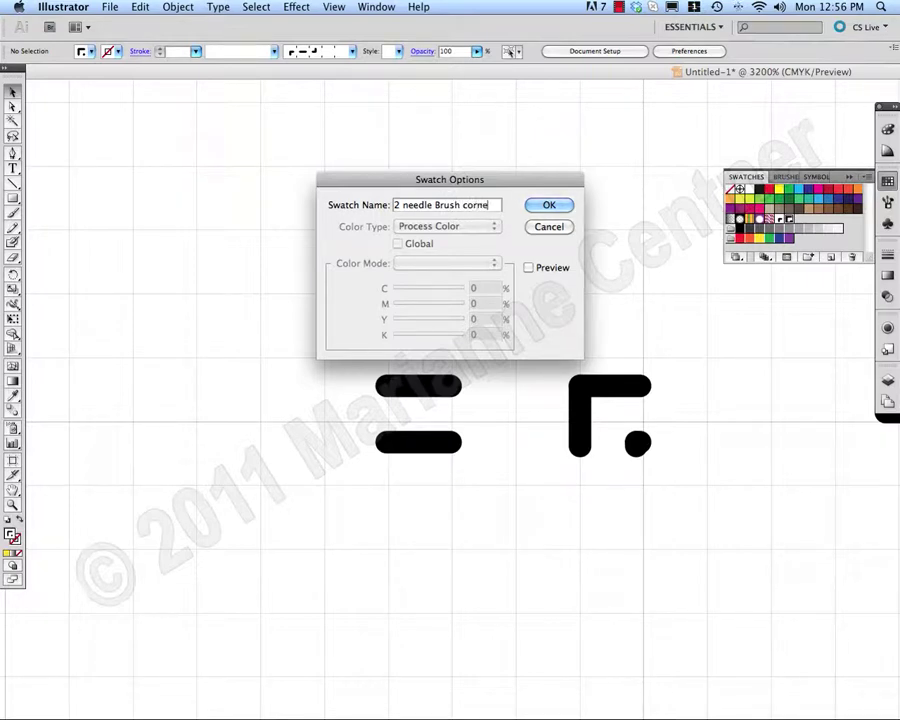
pyautogui.click(540, 205)
# Step: Select the two parallel bars and create a new Pattern Brush from them
pyautogui.scroll(3, 665, 600)
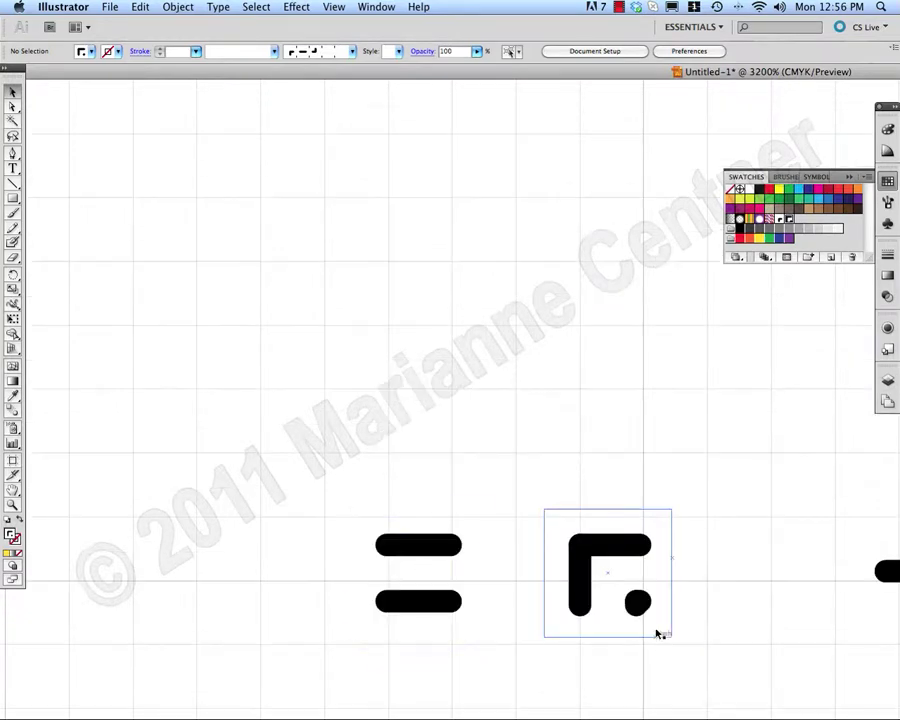
pyautogui.scroll(-3, 657, 520)
pyautogui.moveTo(264, 320); pyautogui.dragTo(531, 429)
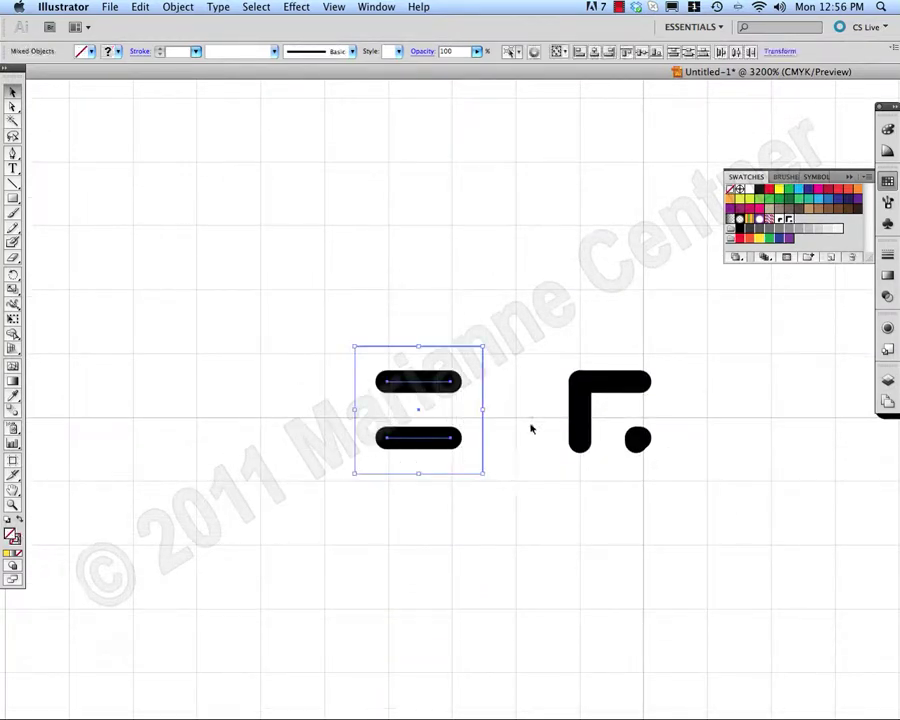
pyautogui.click(888, 205)
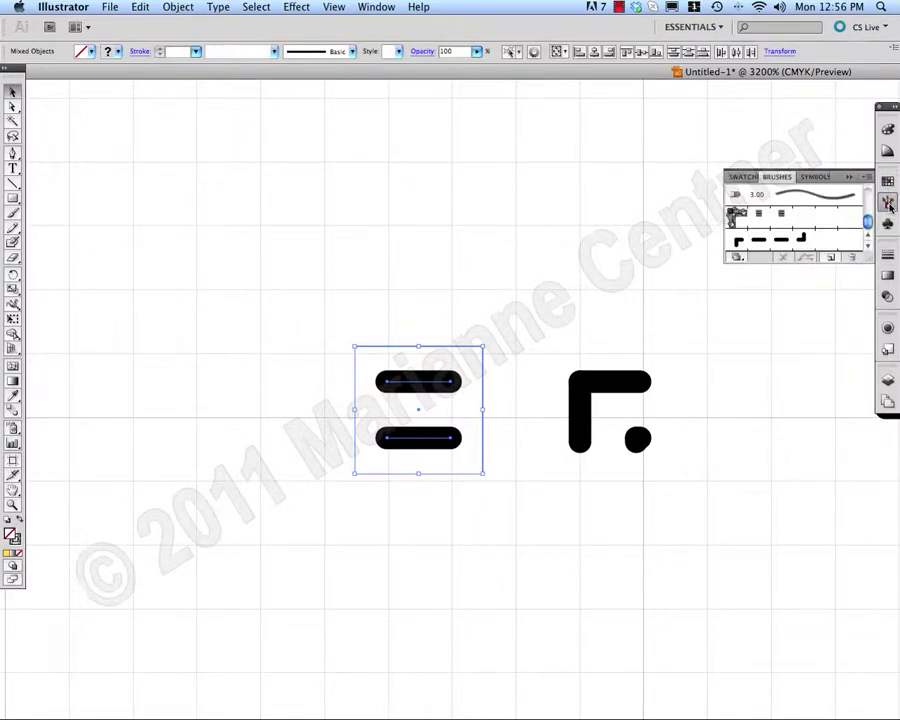
pyautogui.click(830, 259)
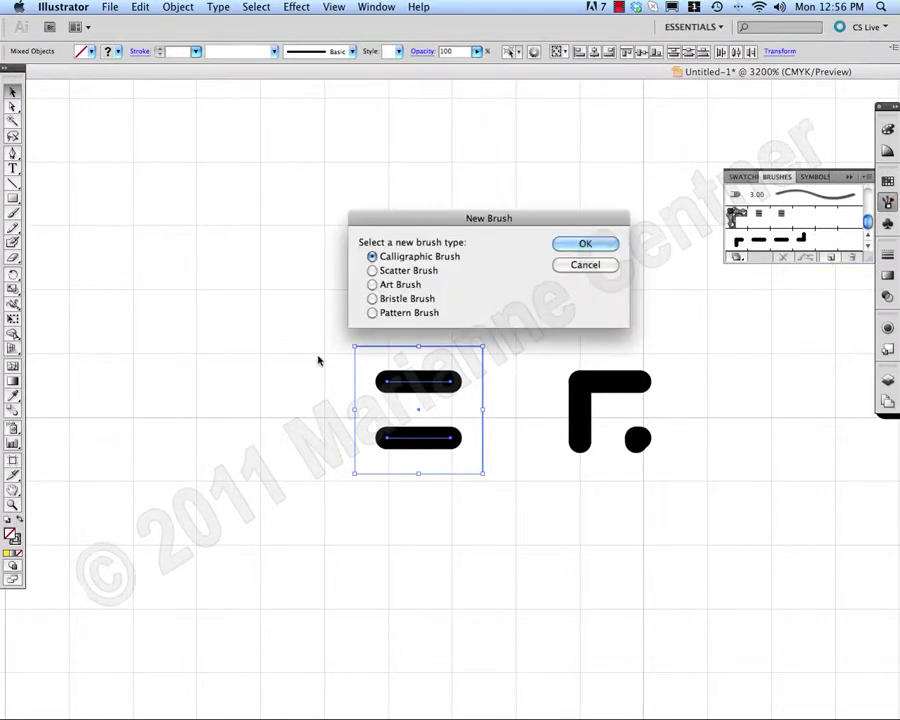
pyautogui.click(401, 314)
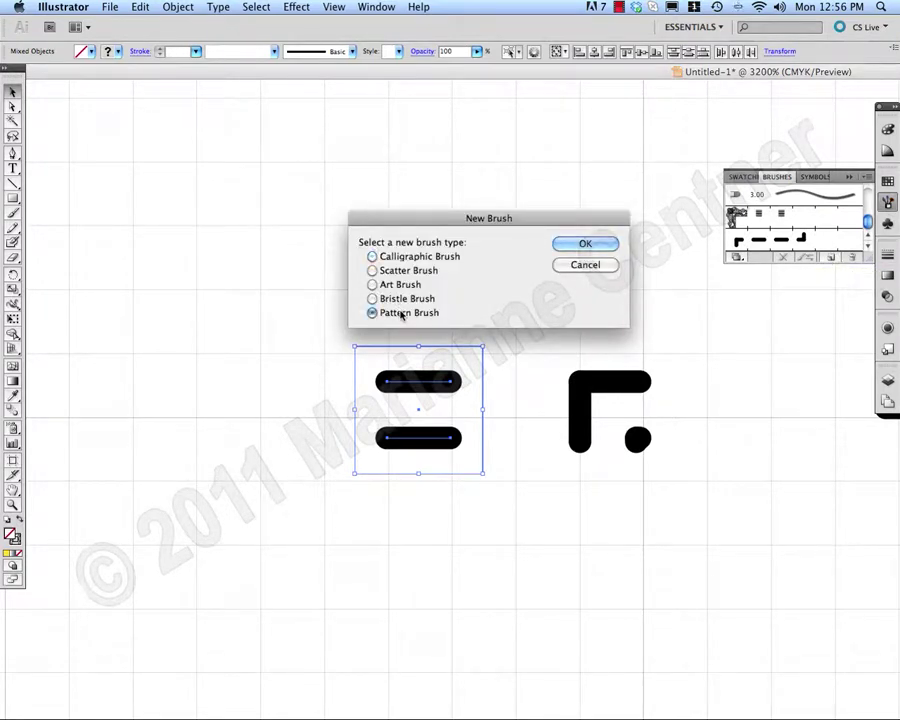
# Step: Create pattern brush '2 needle Brush w Corner' with Tints colorization and 2 needle Brush outer and inner corners
pyautogui.click(585, 244)
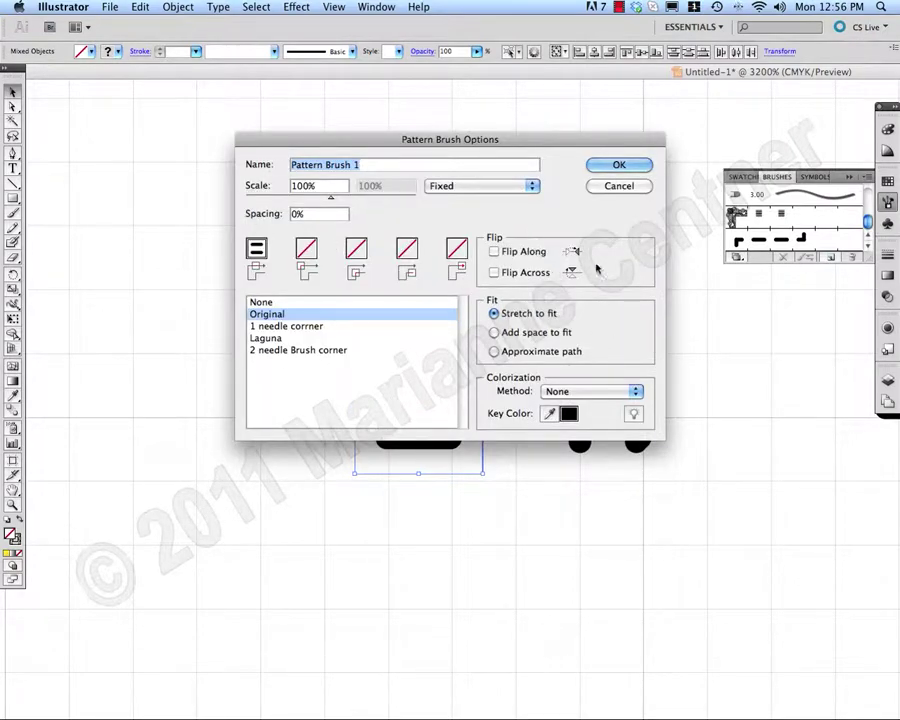
pyautogui.click(635, 397)
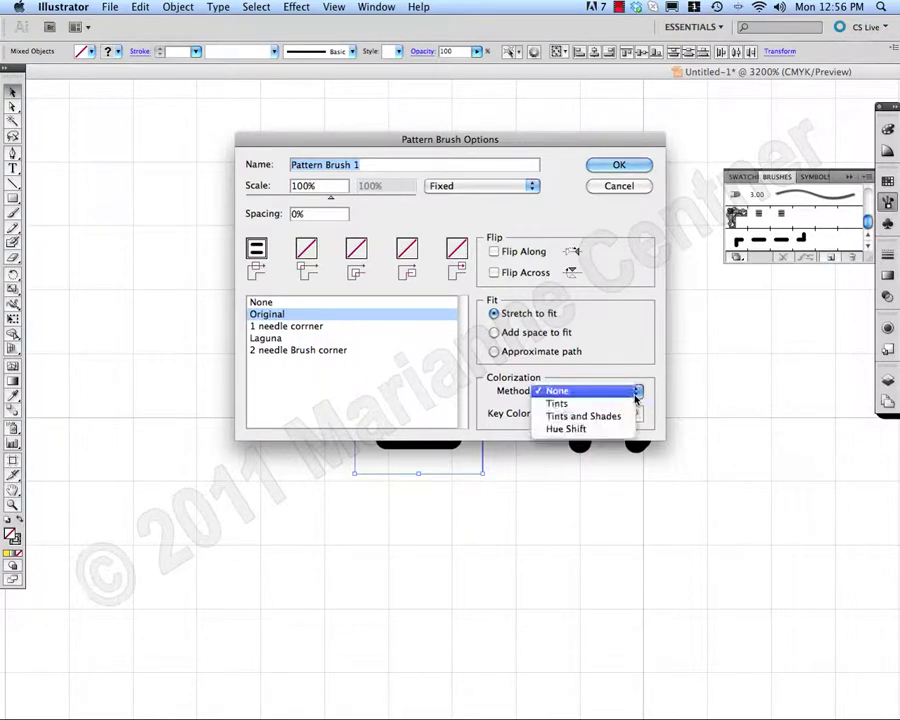
pyautogui.click(558, 404)
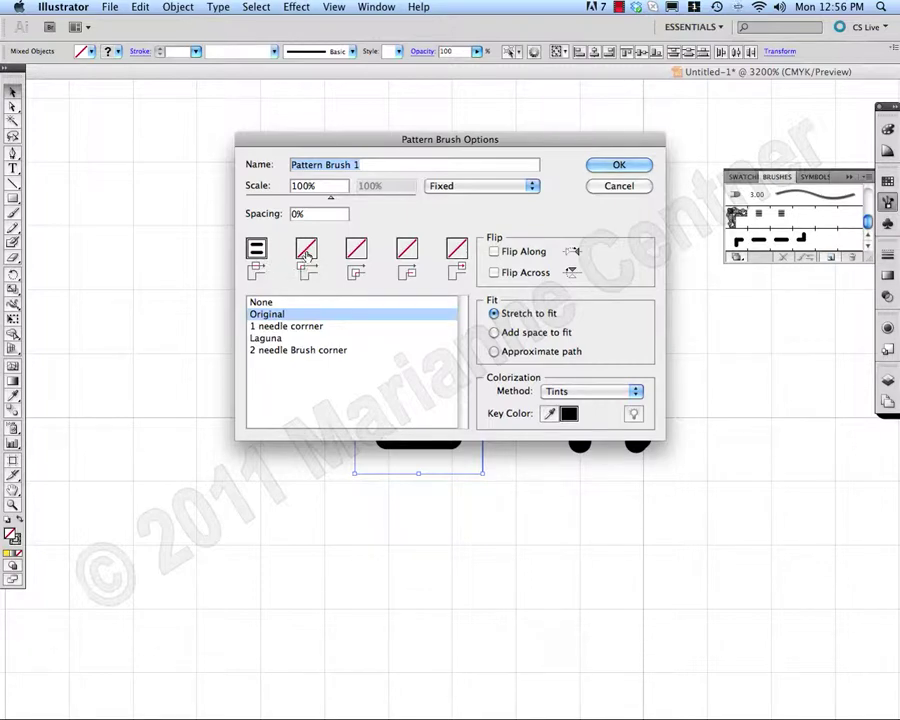
pyautogui.click(306, 255)
pyautogui.click(268, 352)
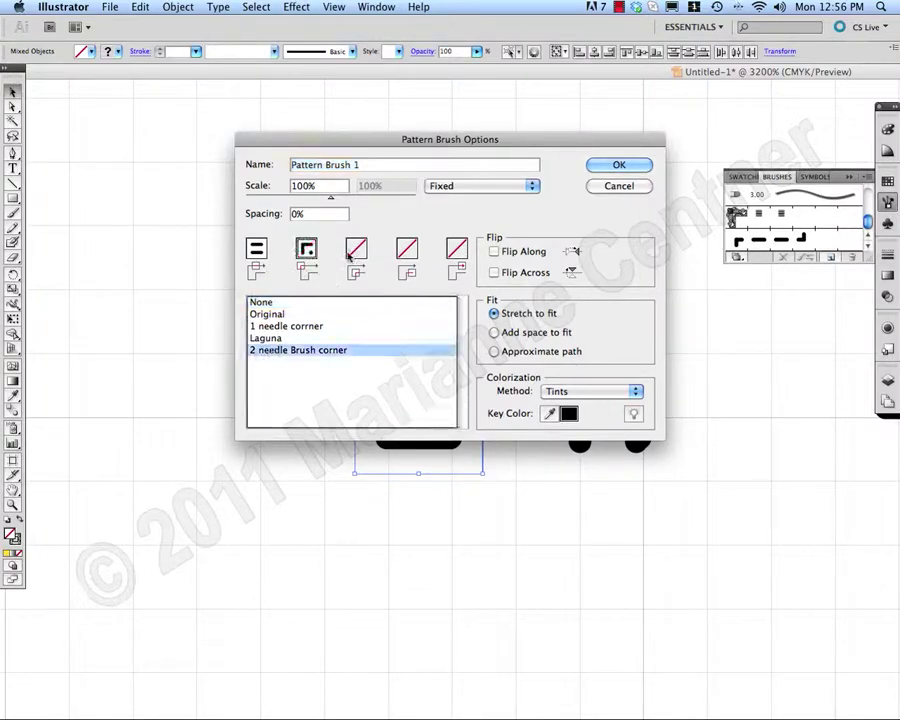
pyautogui.click(295, 352)
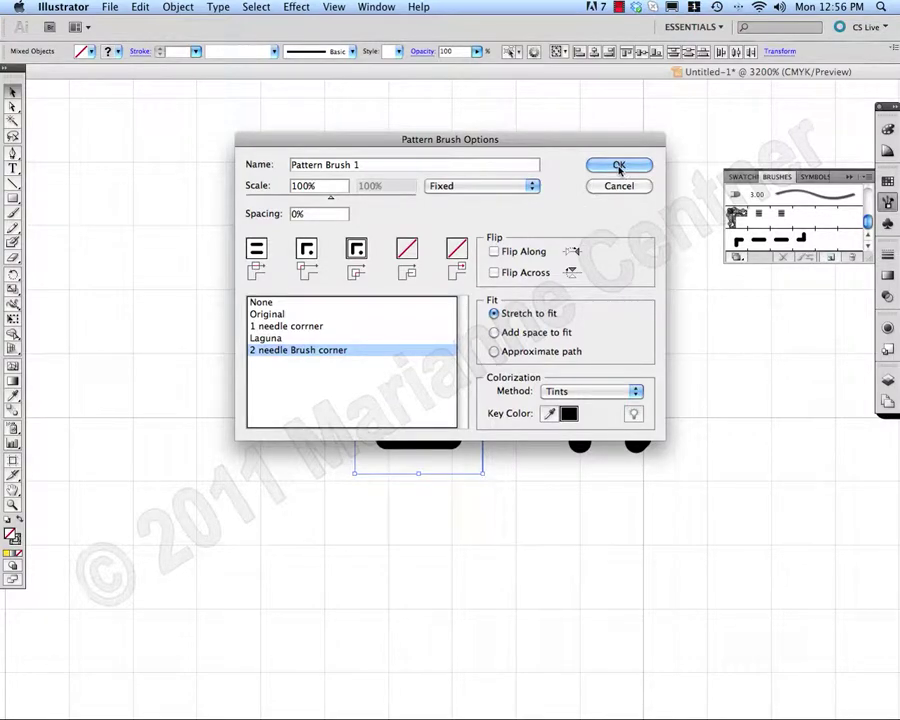
pyautogui.tripleClick(397, 164)
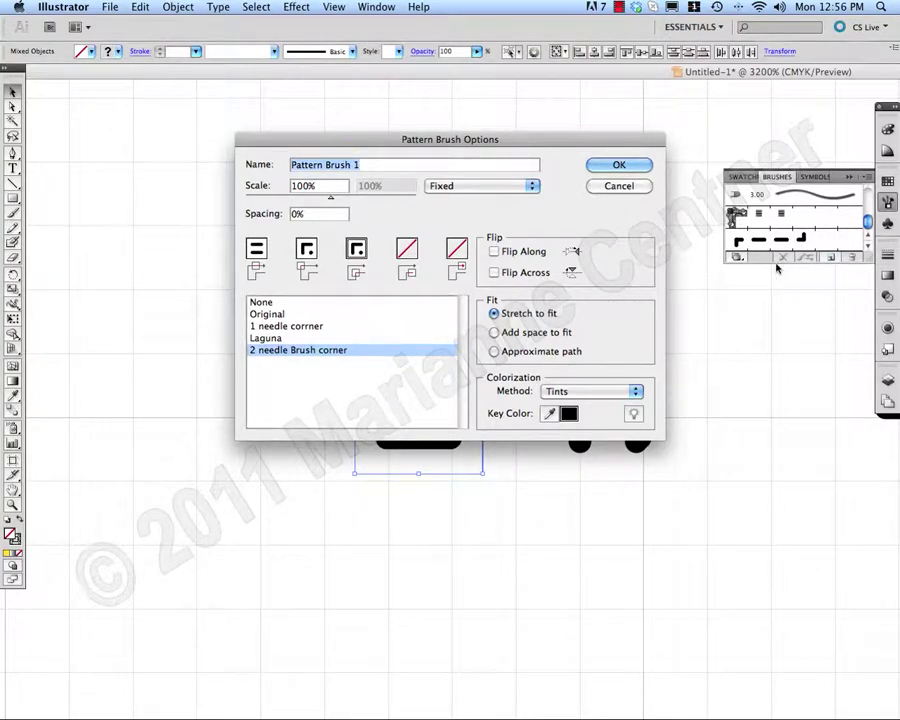
pyautogui.write('2 need')
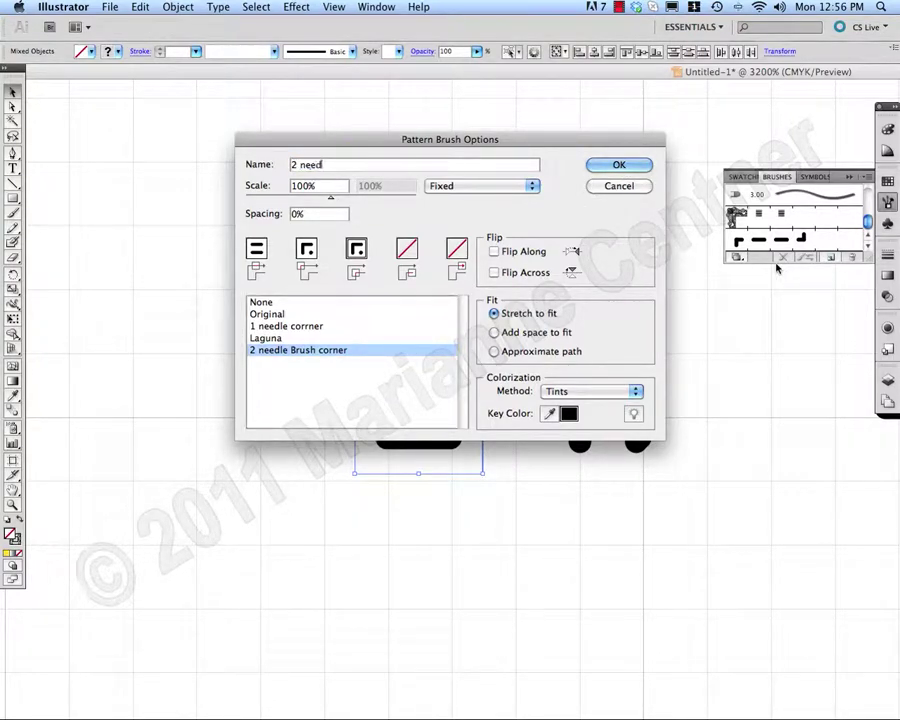
pyautogui.write('le Brush w Corner')
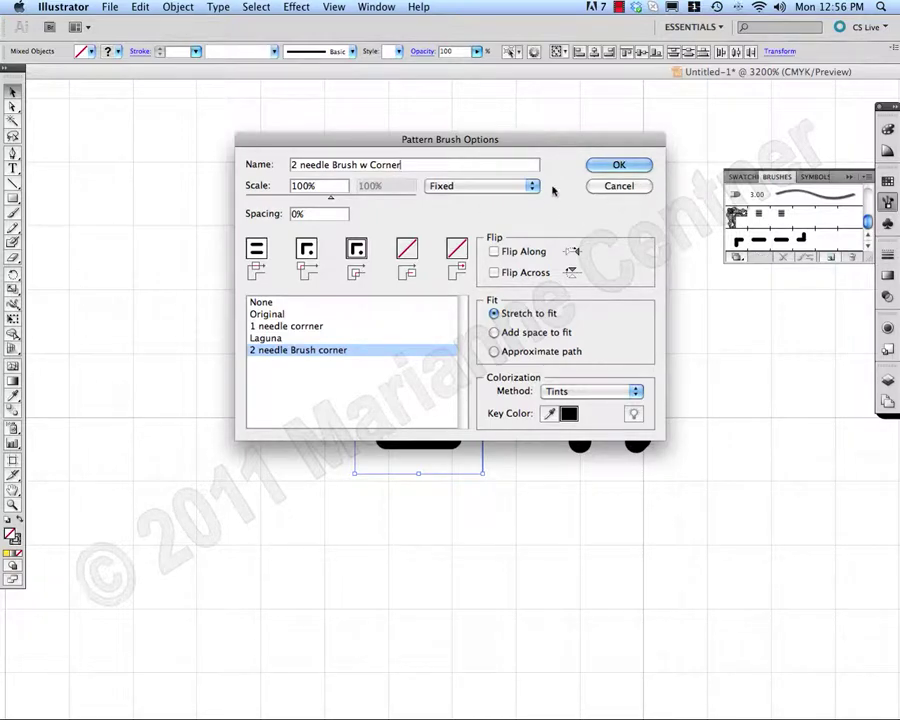
pyautogui.click(621, 166)
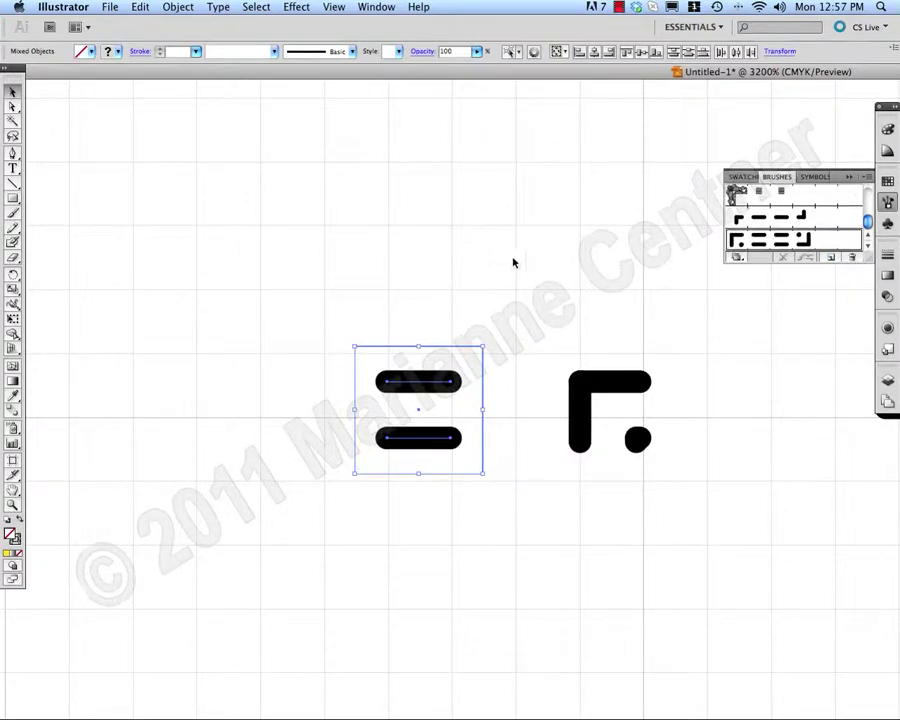
# Step: Zoom out, center the dashed rectangles, and apply the new double-dash brush to the right square
pyautogui.click(638, 264)
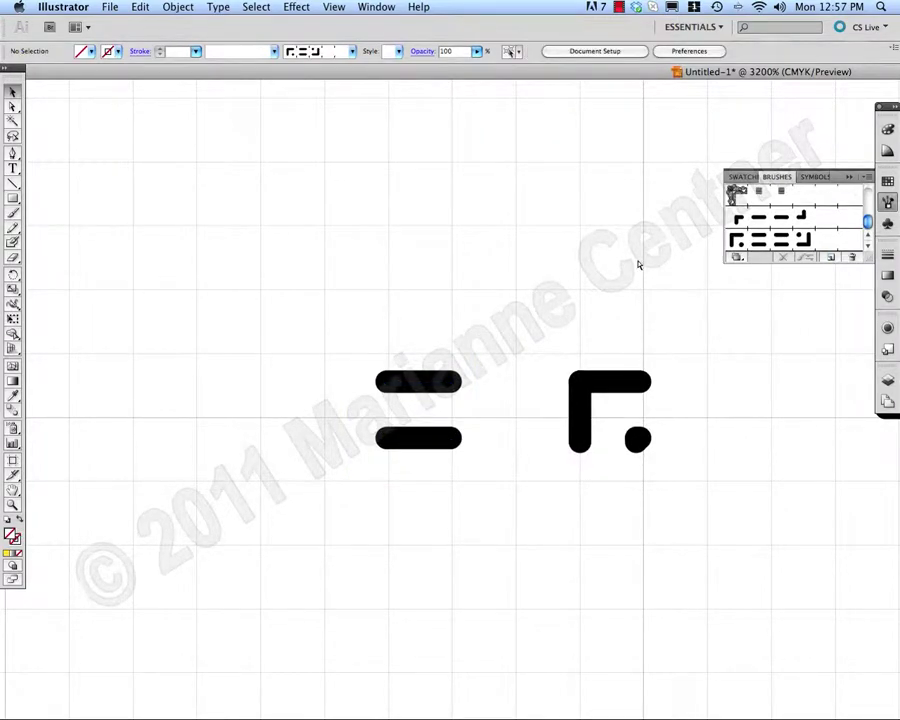
pyautogui.press('super+minus')
pyautogui.press('super+minus')
pyautogui.press('super+minus')
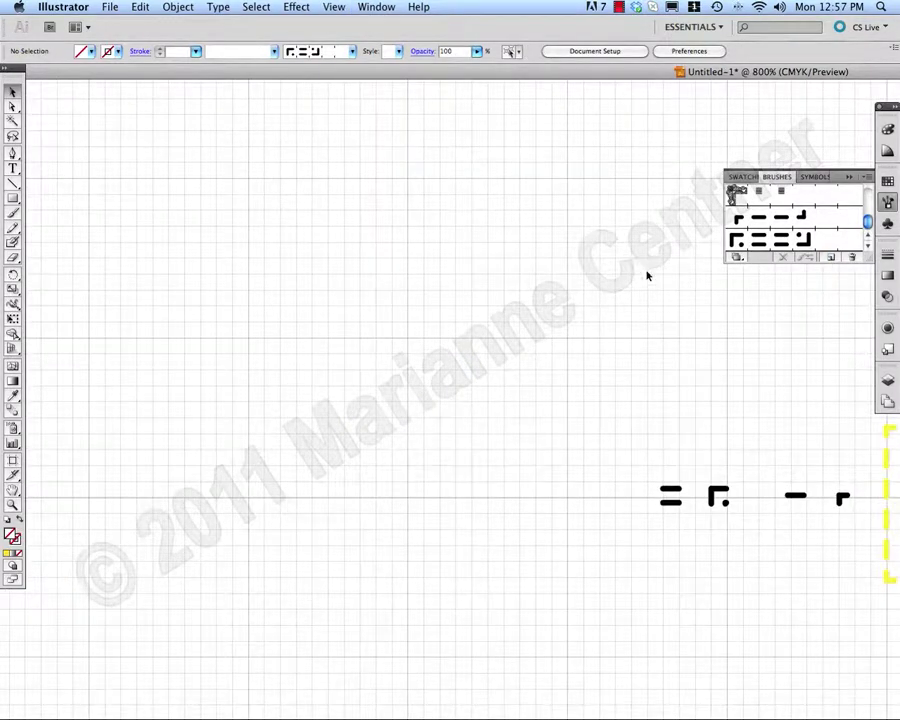
pyautogui.moveTo(646, 275)
pyautogui.mouseDown()
pyautogui.moveTo(424, 283)
pyautogui.moveTo(548, 390)
pyautogui.moveTo(424, 402)
pyautogui.moveTo(446, 372)
pyautogui.moveTo(643, 385)
pyautogui.mouseUp()
pyautogui.scroll(1, 434, 395)
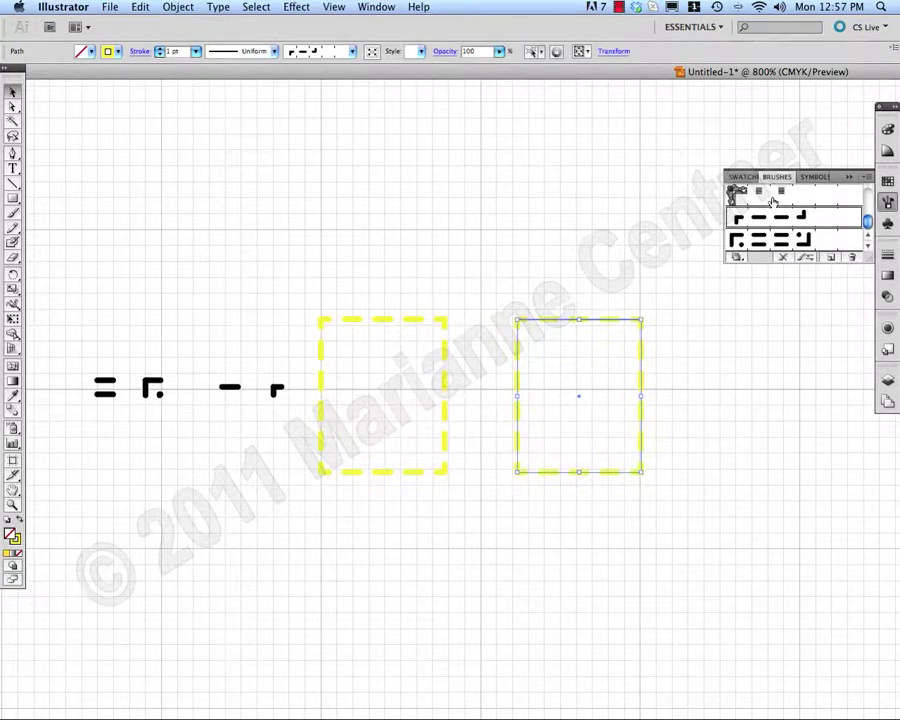
pyautogui.click(767, 241)
pyautogui.click(470, 239)
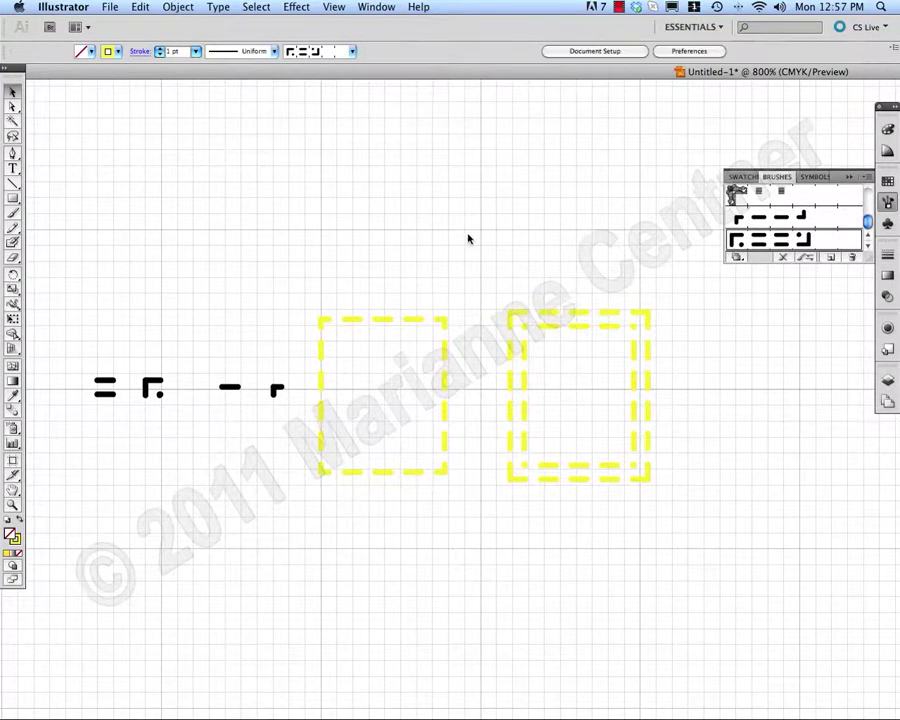
# Step: Recolour the right square's stroke red from the swatches
pyautogui.click(642, 450)
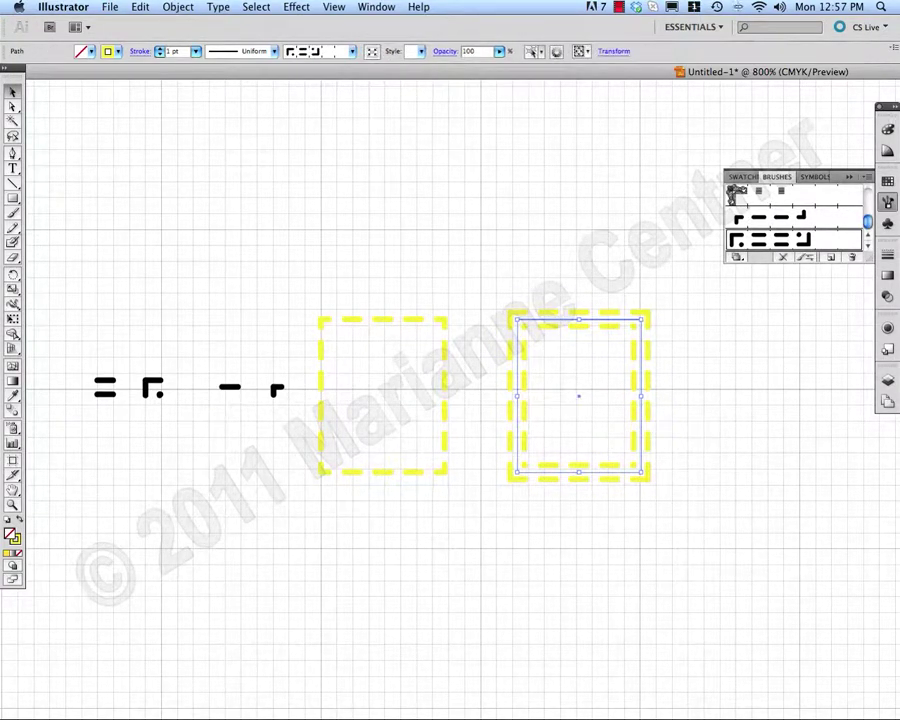
pyautogui.click(888, 183)
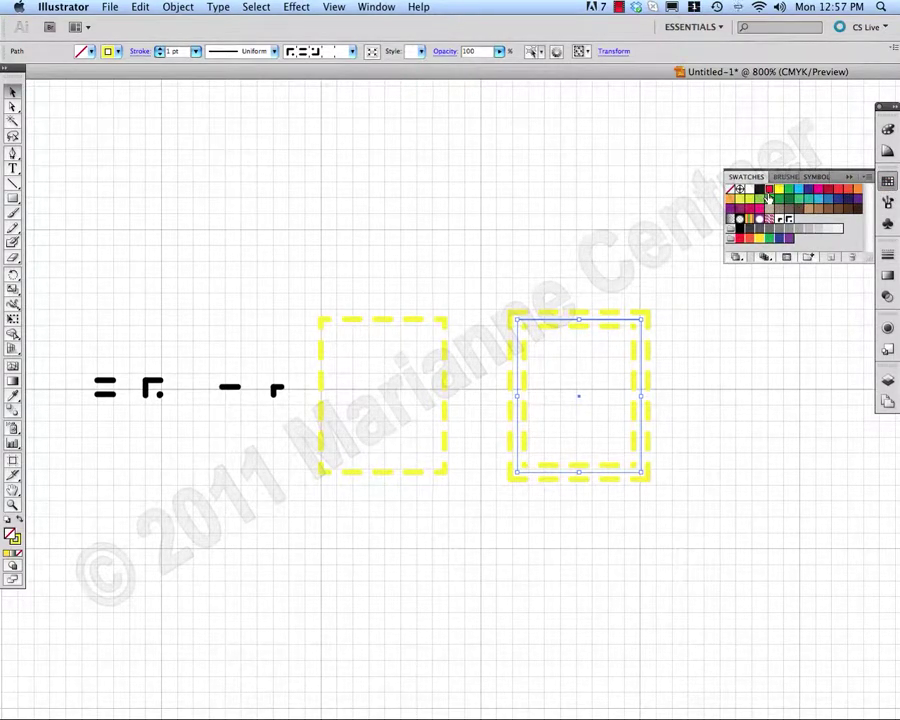
pyautogui.click(767, 196)
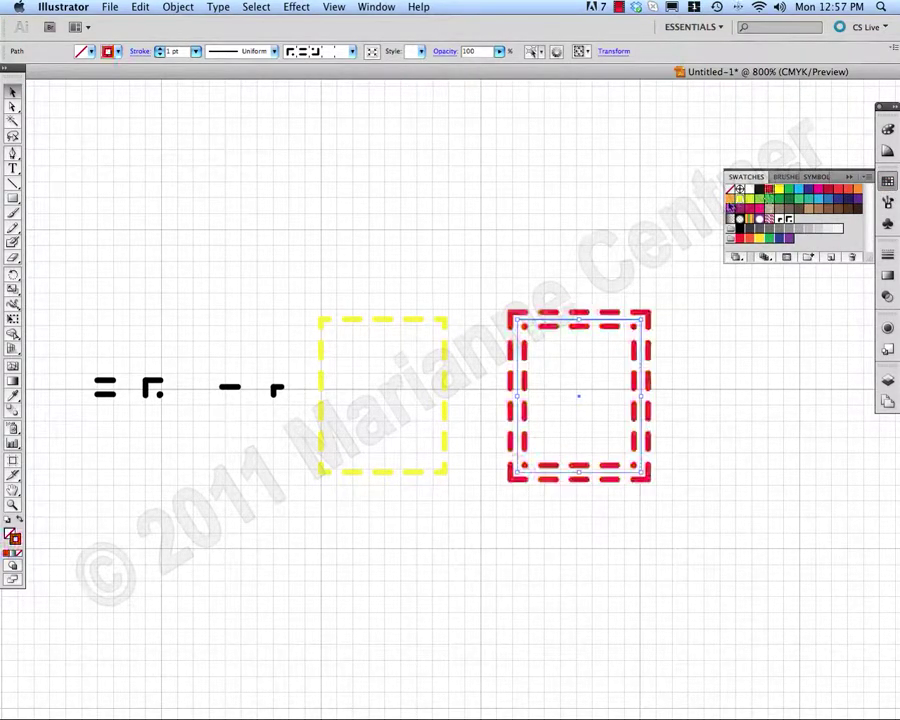
pyautogui.click(684, 381)
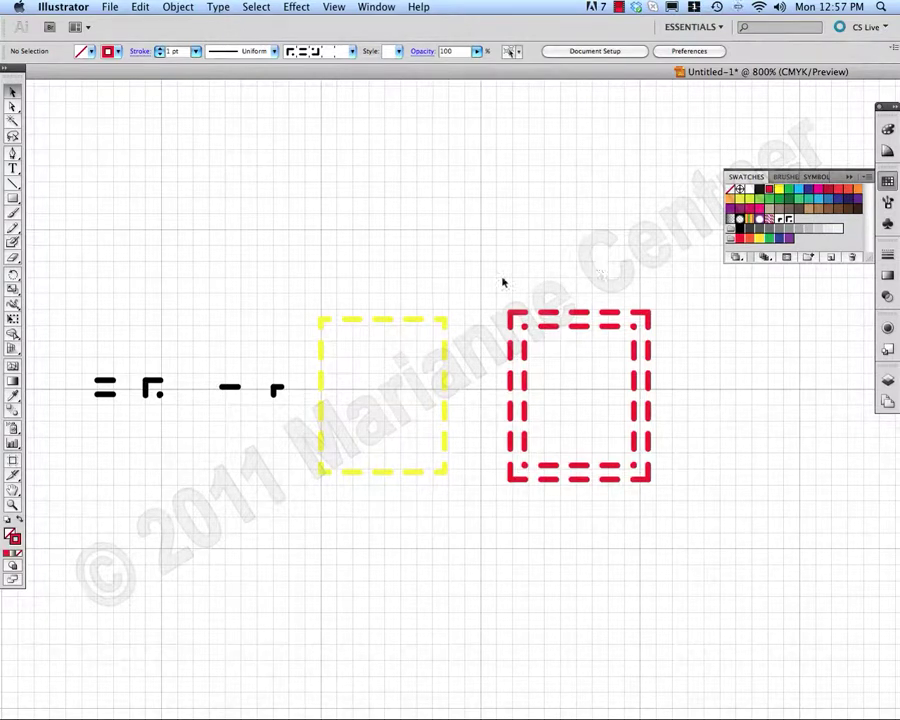
# Step: Draw a stepped angular open path around the square with the Pen tool
pyautogui.press('p')
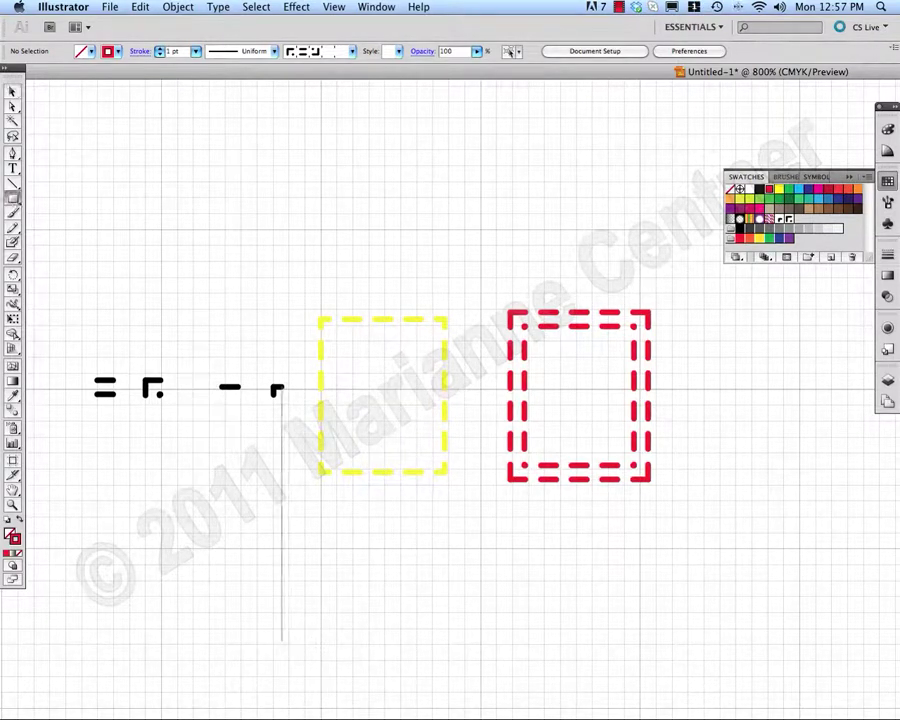
pyautogui.click(282, 646)
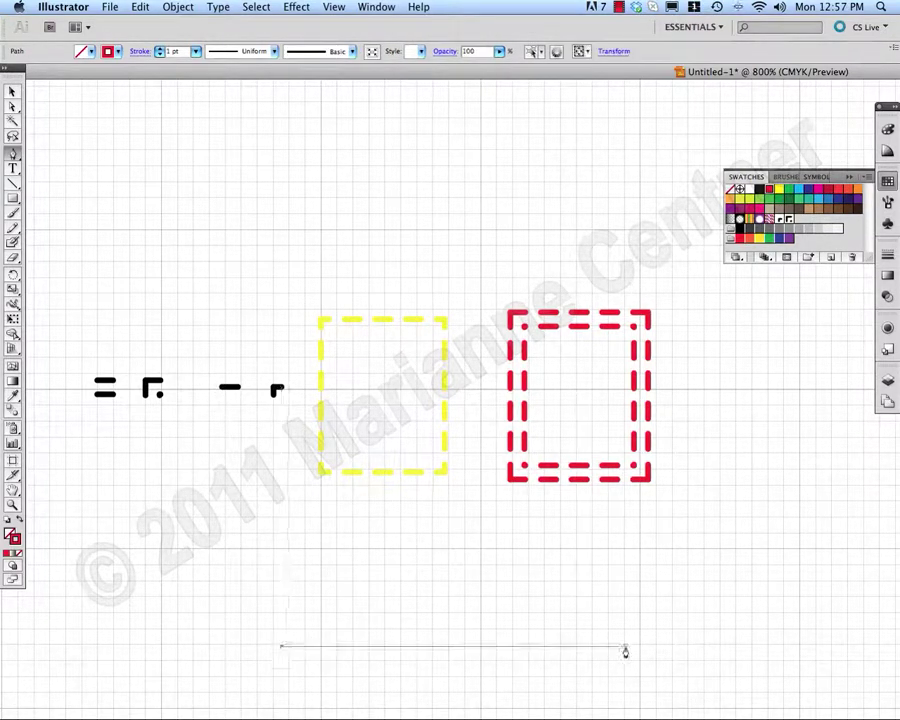
pyautogui.click(626, 645)
pyautogui.click(626, 565)
pyautogui.click(770, 566)
pyautogui.click(770, 337)
pyautogui.keyDown('shift'); pyautogui.click(466, 395); pyautogui.keyUp('shift')
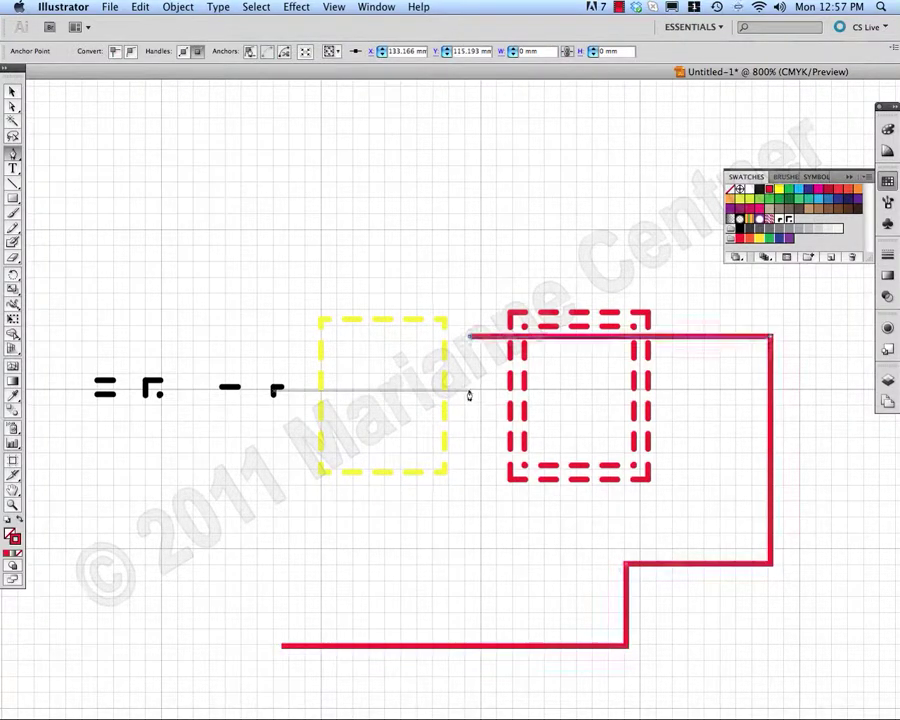
pyautogui.keyDown('shift'); pyautogui.click(460, 186); pyautogui.keyUp('shift')
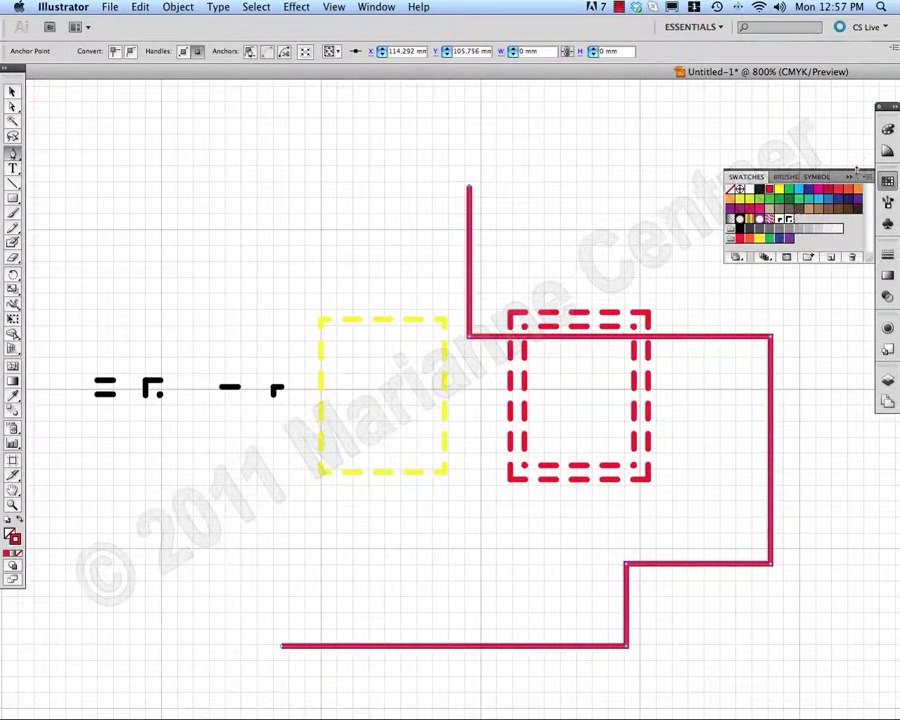
# Step: Apply the double-dash pattern brush to the new path, then deselect and recenter the view
pyautogui.click(778, 177)
pyautogui.click(771, 240)
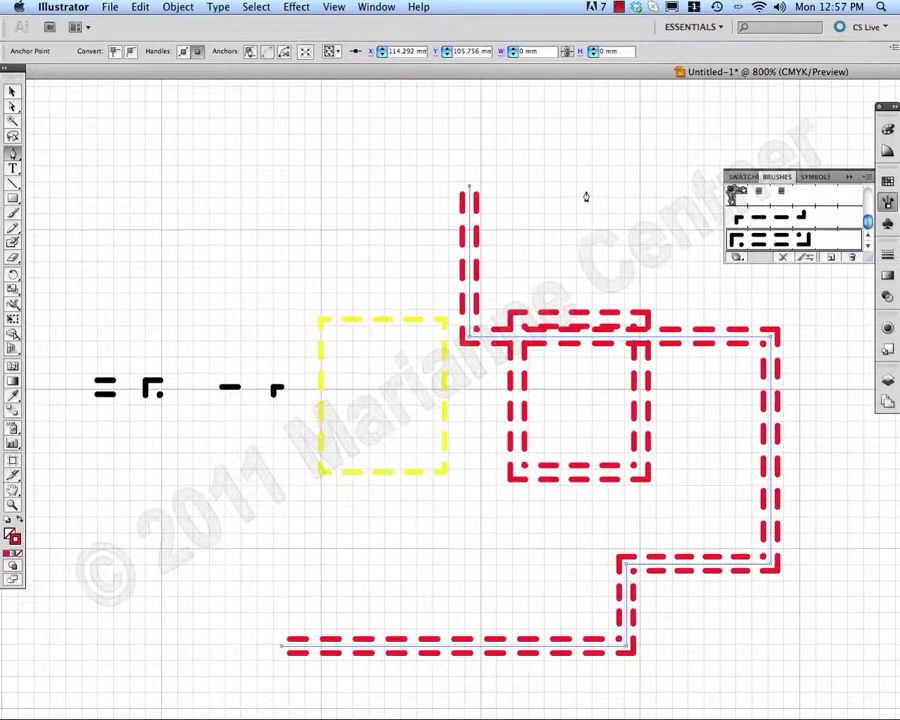
pyautogui.press('v')
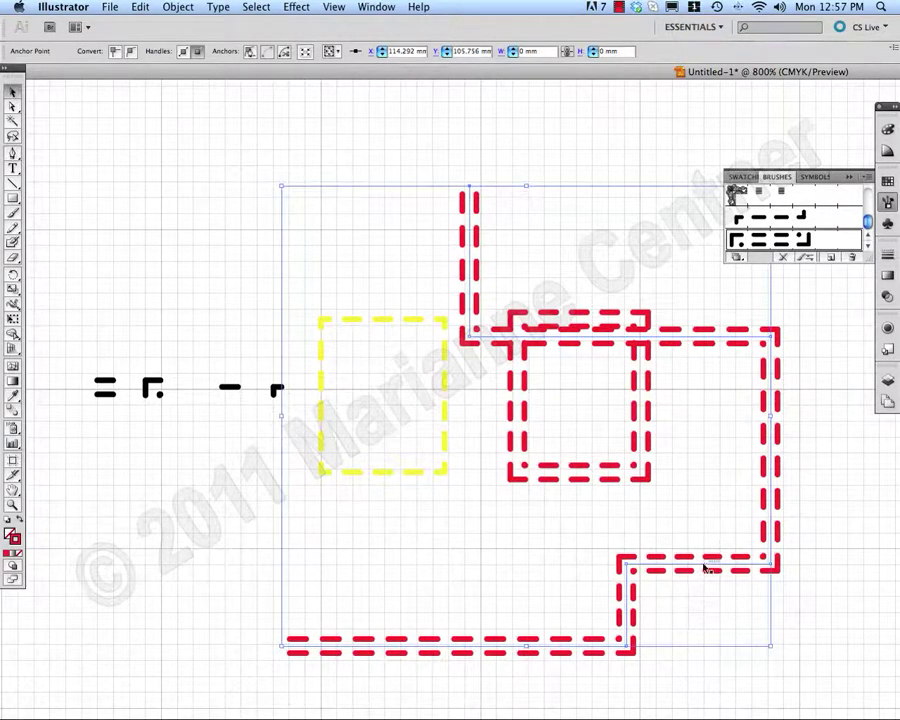
pyautogui.click(484, 532)
pyautogui.moveTo(432, 542); pyautogui.dragTo(558, 555)
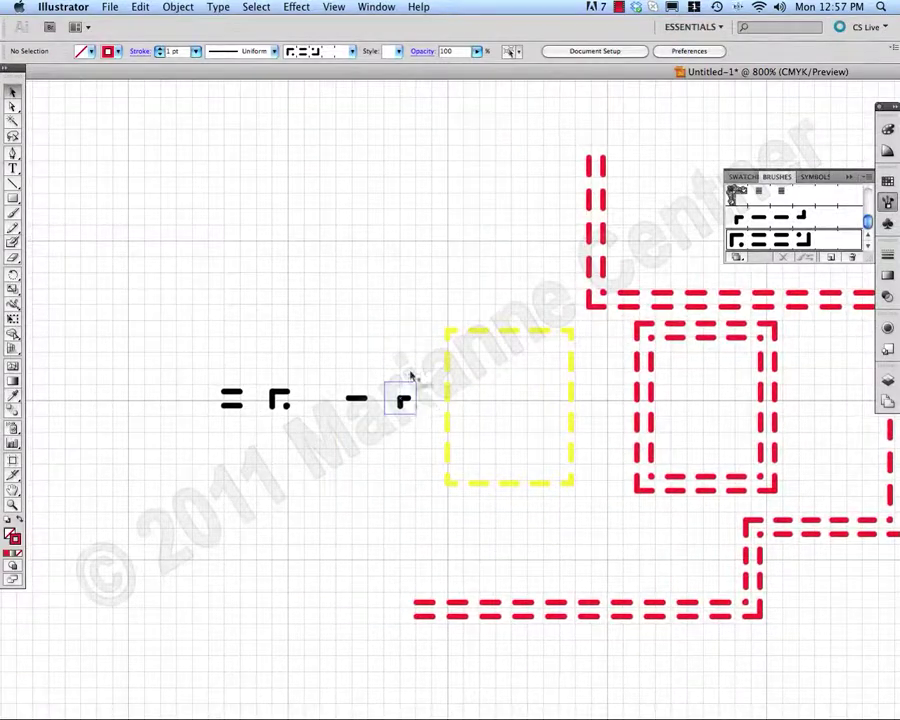